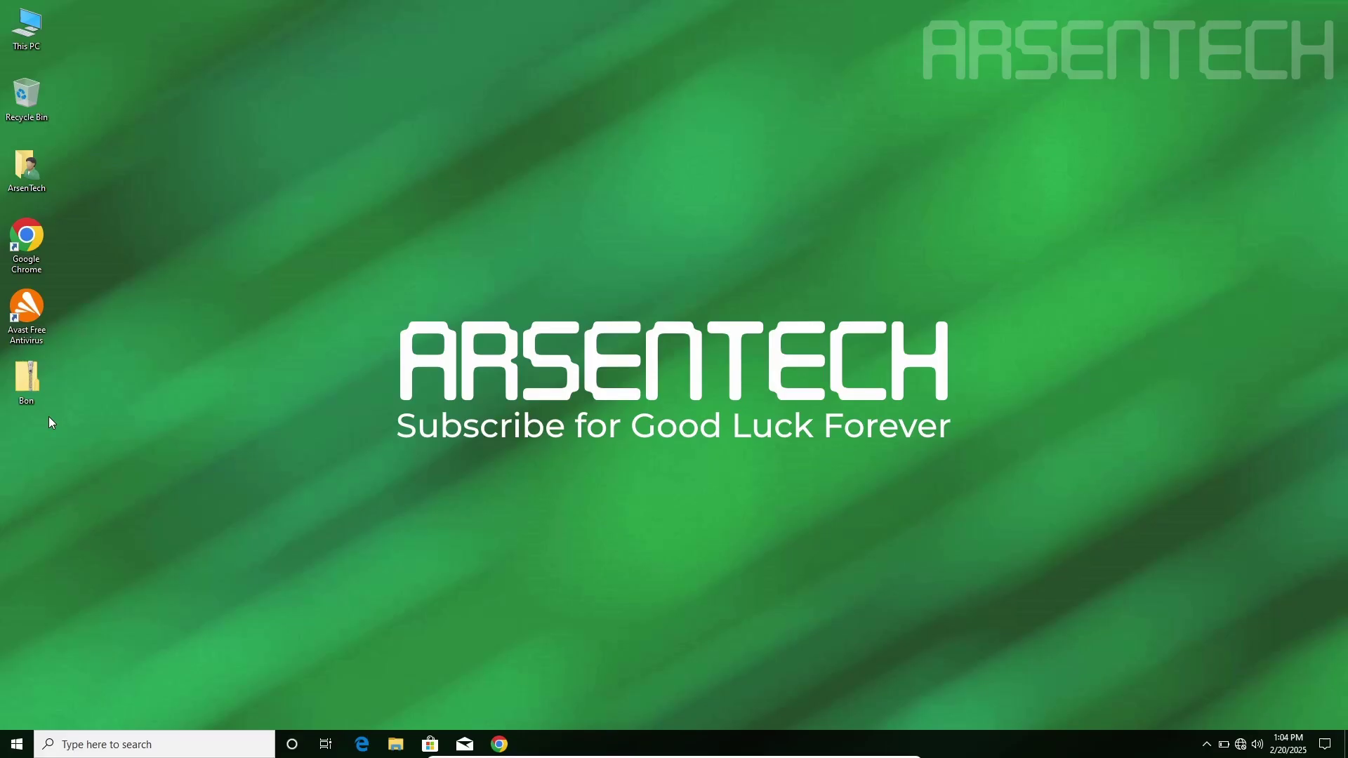
# Extract the Bon archive to the desktop with 7-Zip and place the BonziBuddy file in open space.
pyautogui.doubleClick(35, 318)
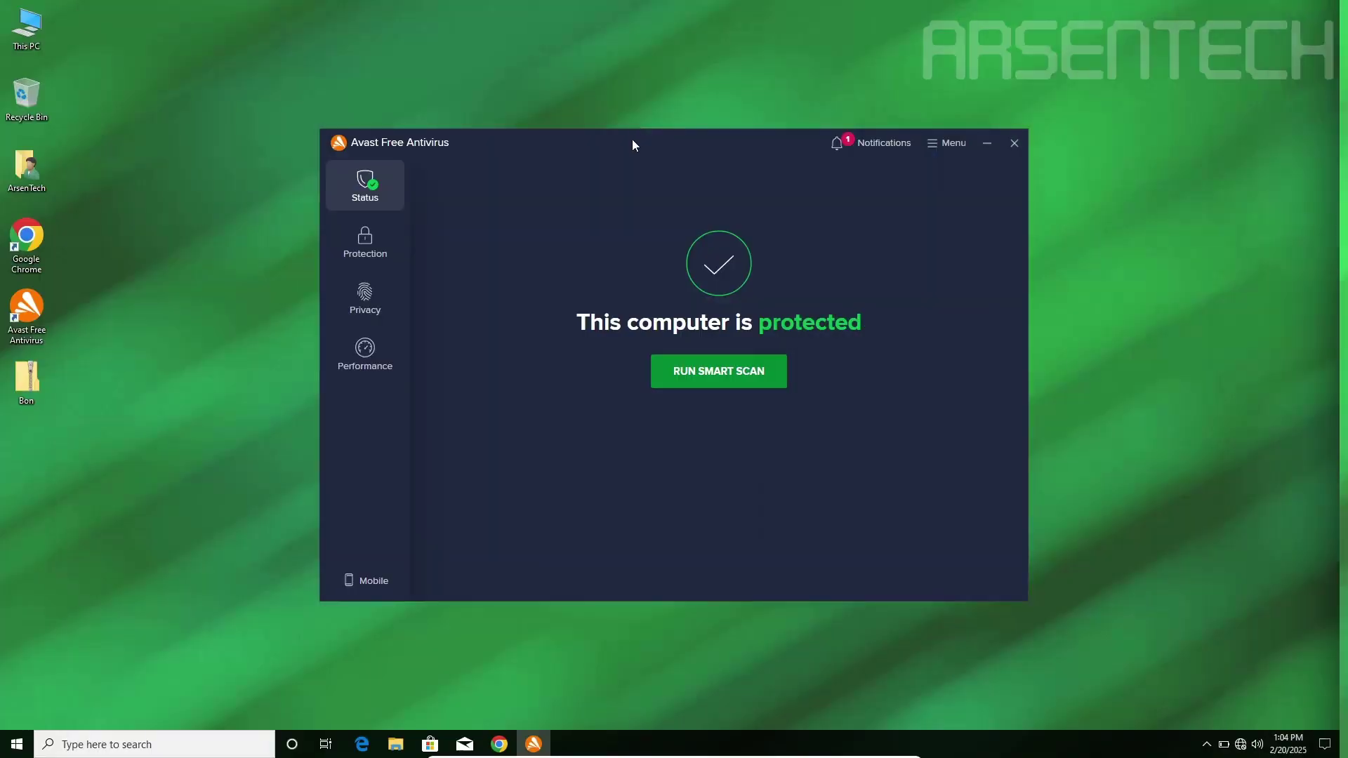
pyautogui.moveTo(639, 150); pyautogui.dragTo(697, 141)
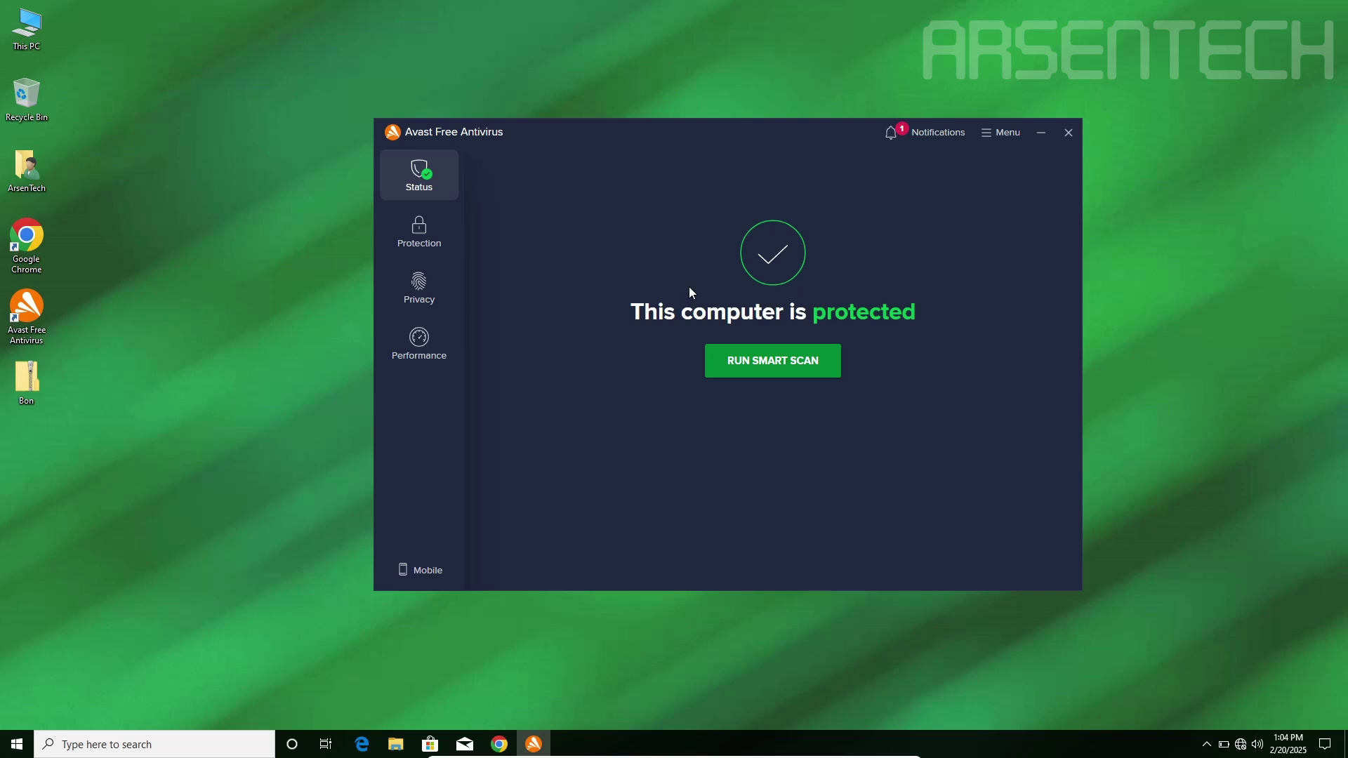
pyautogui.rightClick(13, 386)
pyautogui.moveTo(105, 431)
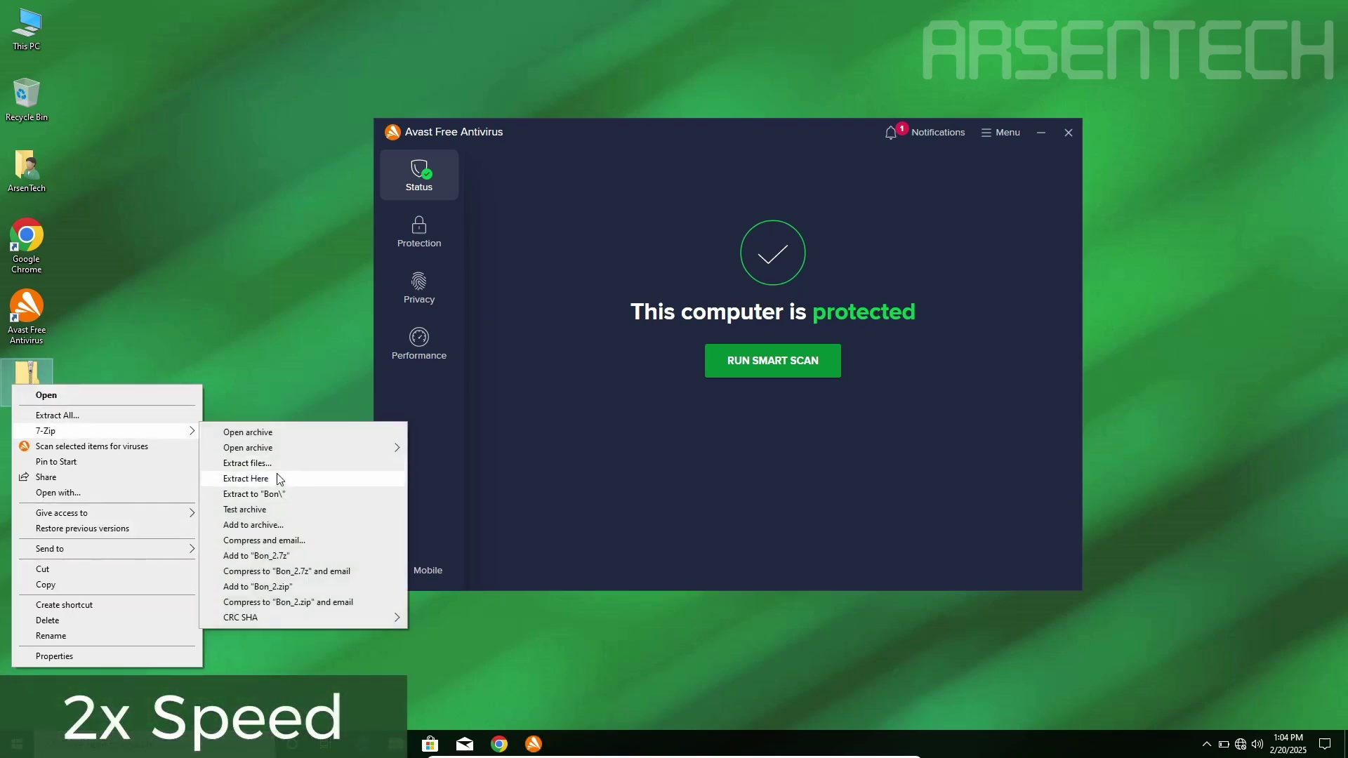
pyautogui.click(277, 475)
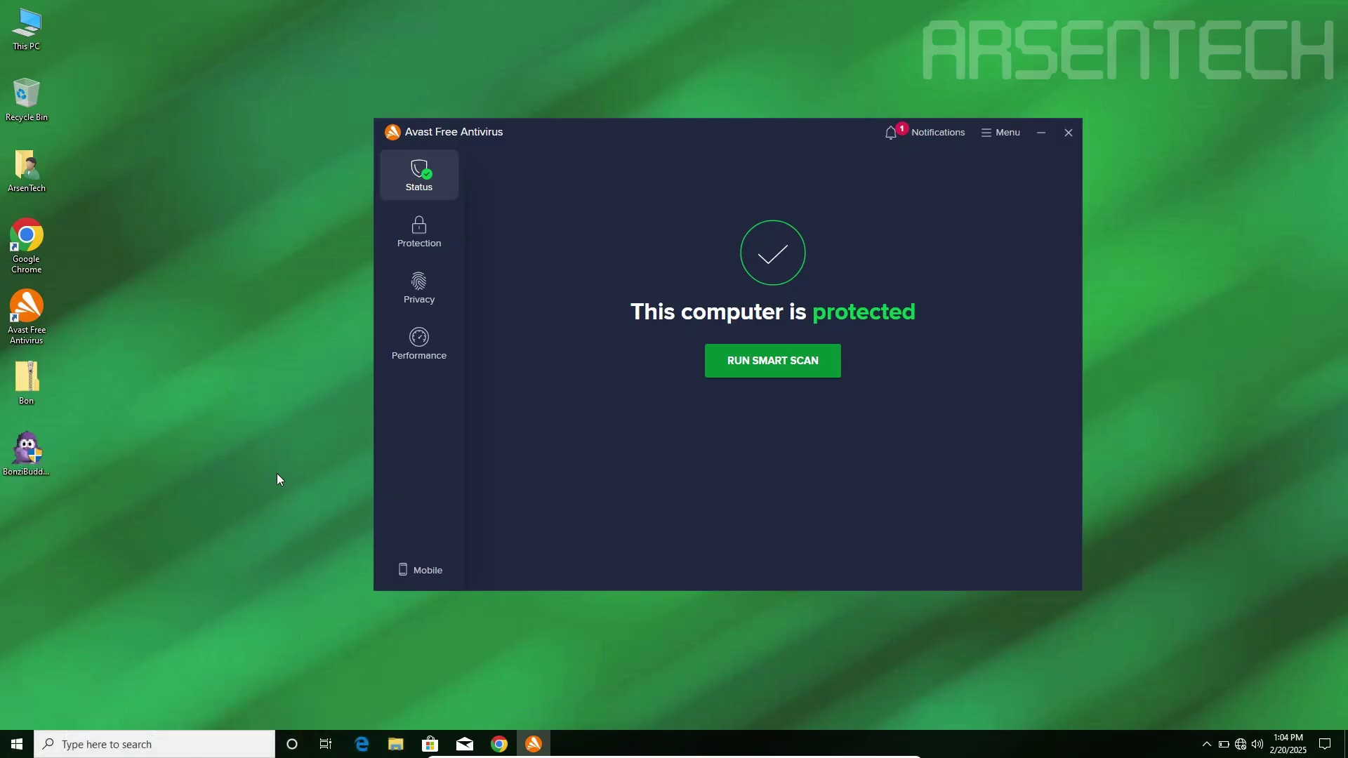
pyautogui.moveTo(25, 445); pyautogui.dragTo(230, 247)
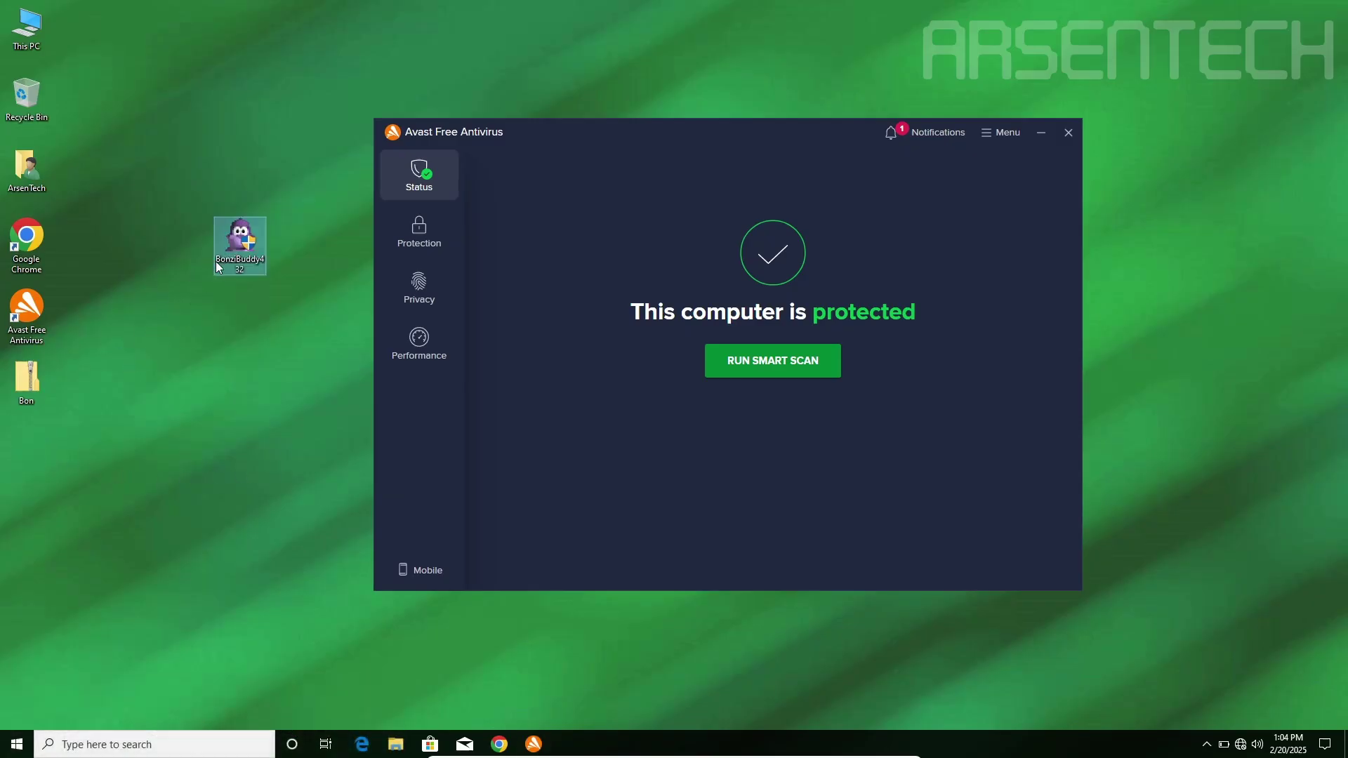
# Scan the BonziBuddy file with Avast and select both detected adware threats.
pyautogui.rightClick(232, 239)
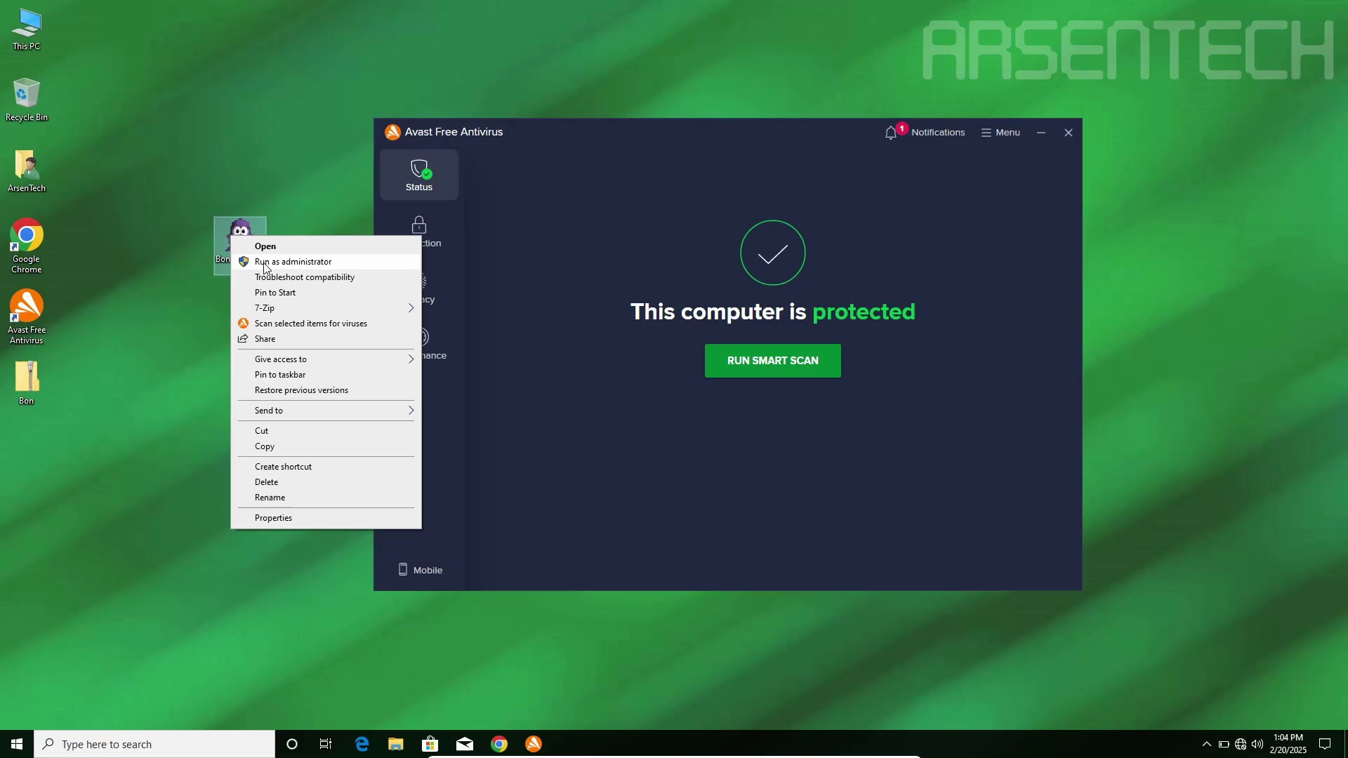
pyautogui.click(284, 324)
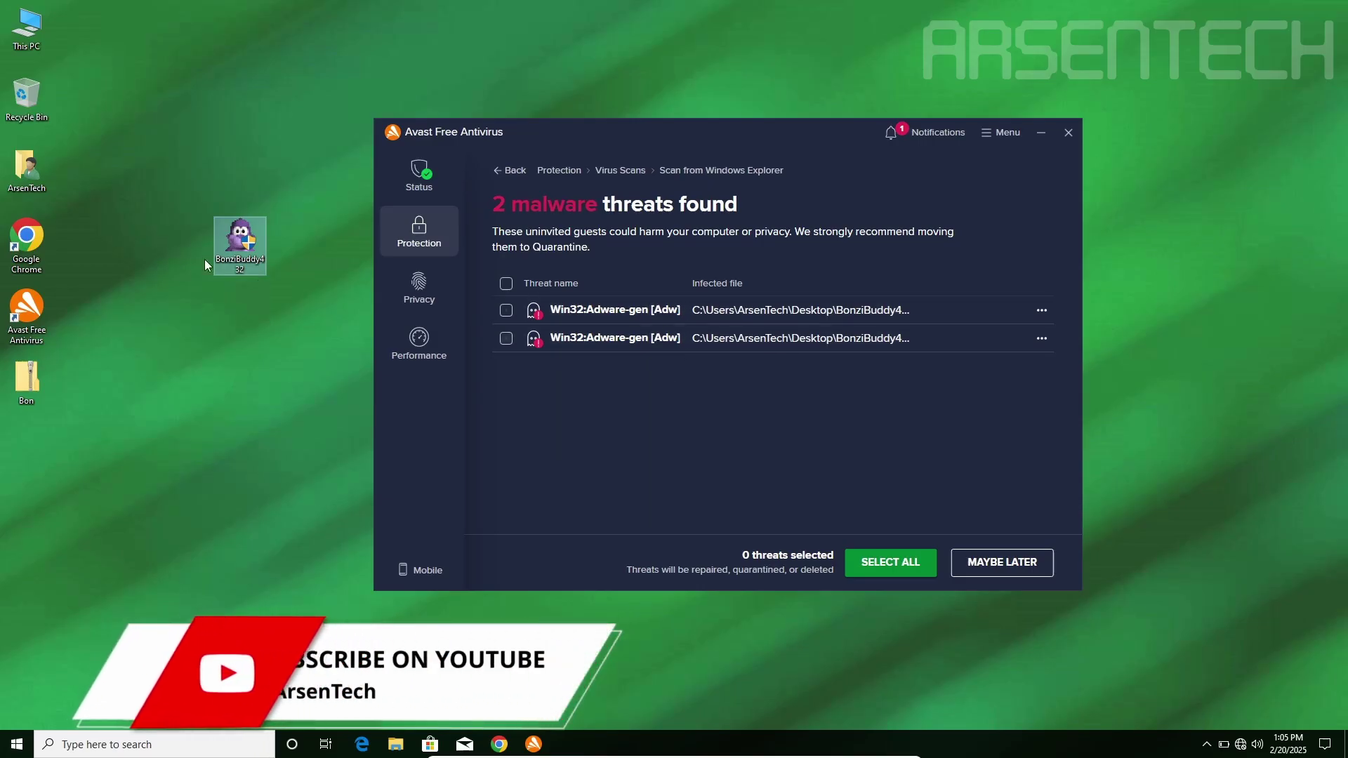
pyautogui.click(905, 564)
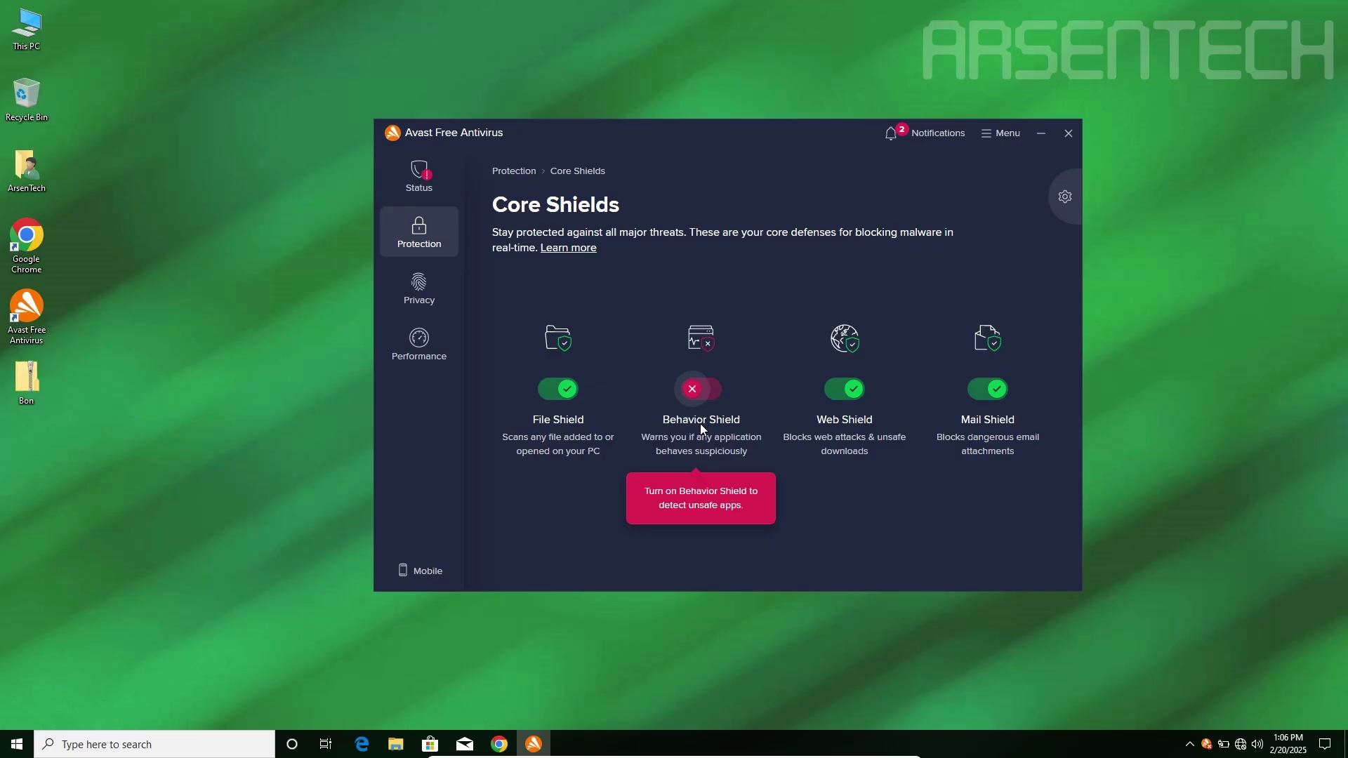
# Re-extract the Bon archive and launch the BonziBuddy installer past the SmartScreen warning.
pyautogui.rightClick(14, 374)
pyautogui.click(303, 468)
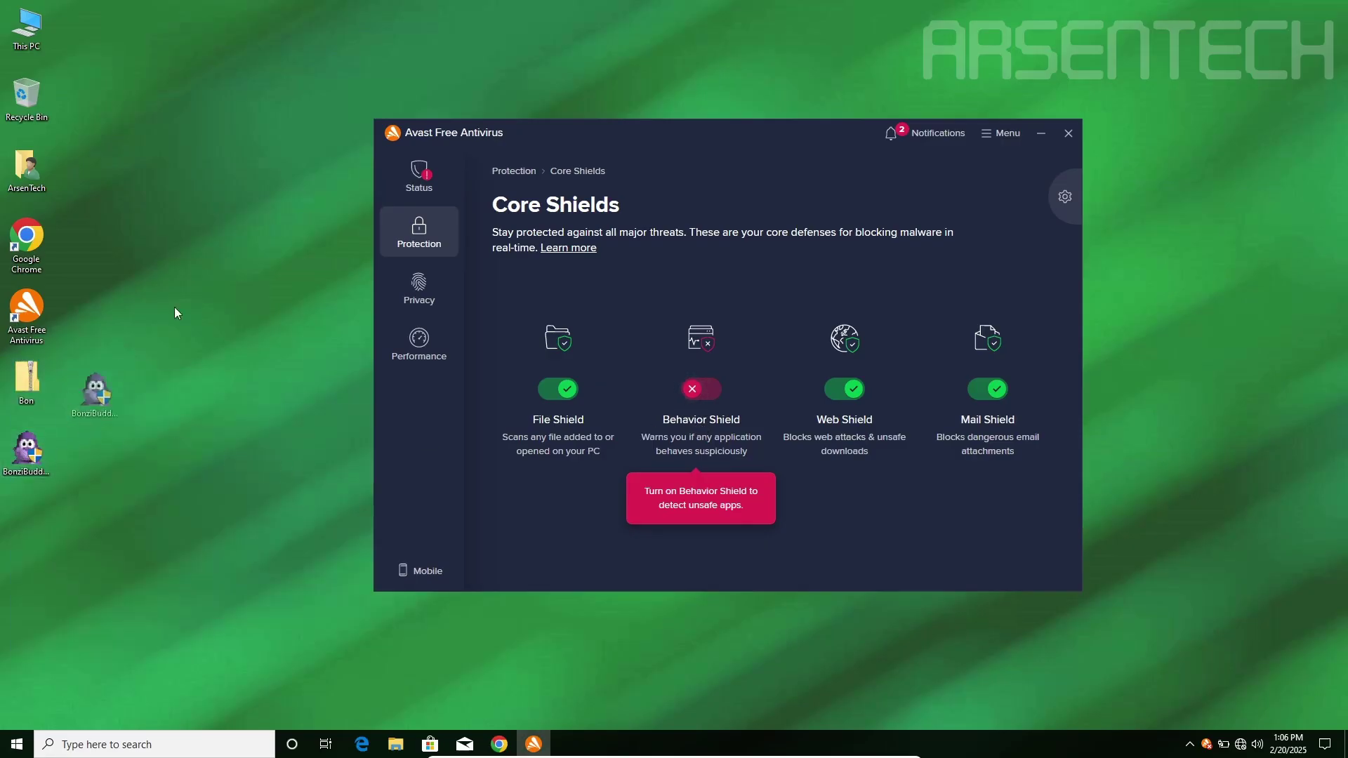
pyautogui.doubleClick(247, 242)
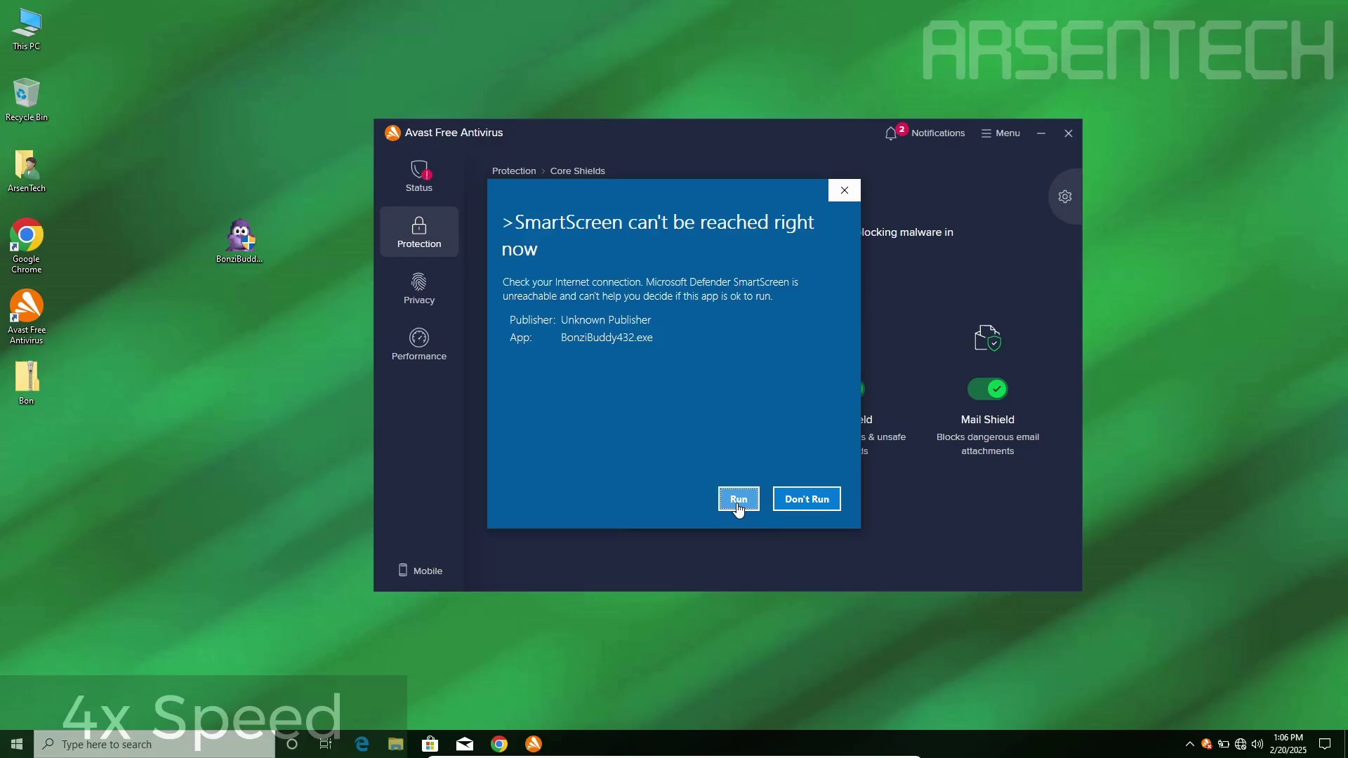
pyautogui.click(737, 500)
# Approve the installer's administrator request and switch Avast's Behavior Shield back on.
pyautogui.moveTo(678, 134); pyautogui.dragTo(722, 164)
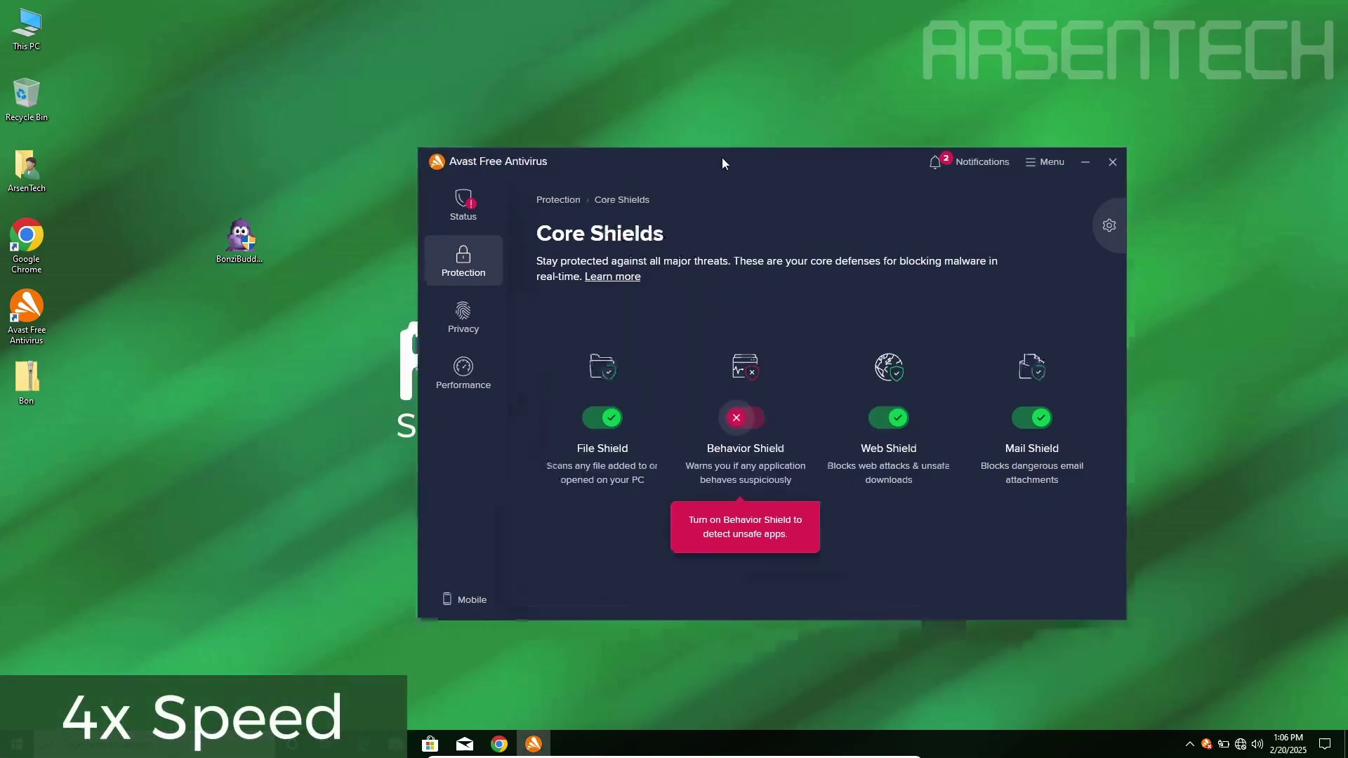
pyautogui.click(580, 470)
pyautogui.click(745, 418)
pyautogui.moveTo(945, 200); pyautogui.dragTo(883, 173)
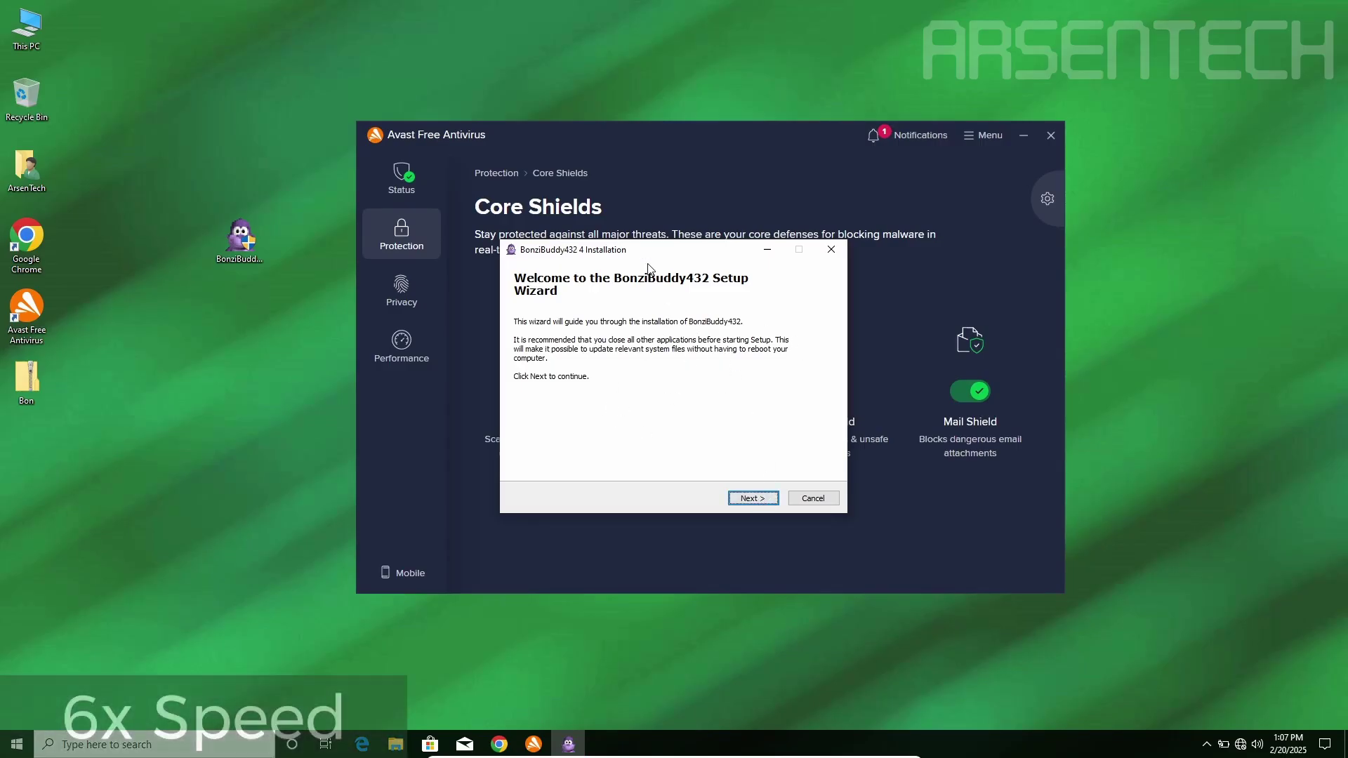
# Complete the BonziBuddy setup, accepting the TruVoice license, then restart the PC as Avast requests.
pyautogui.moveTo(648, 250); pyautogui.dragTo(697, 214)
pyautogui.click(802, 463)
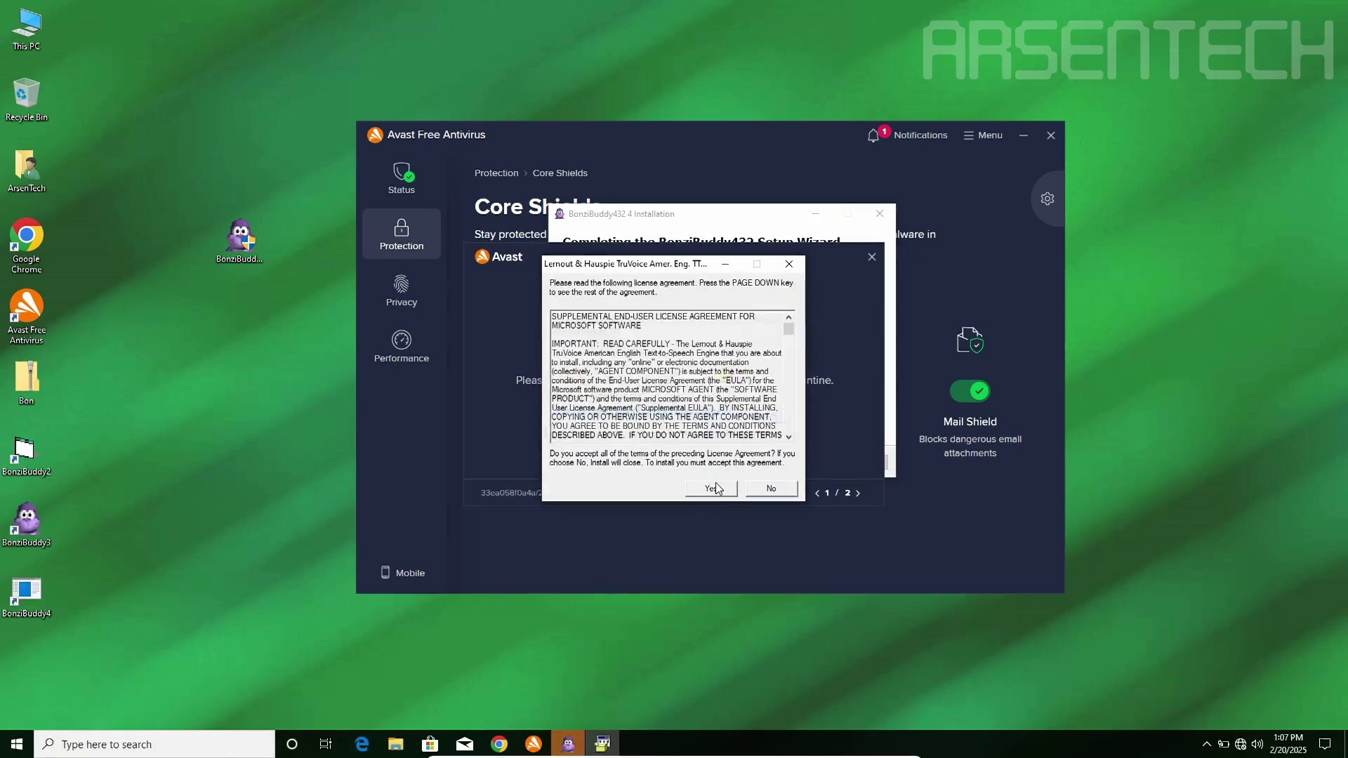
pyautogui.click(714, 486)
pyautogui.click(801, 460)
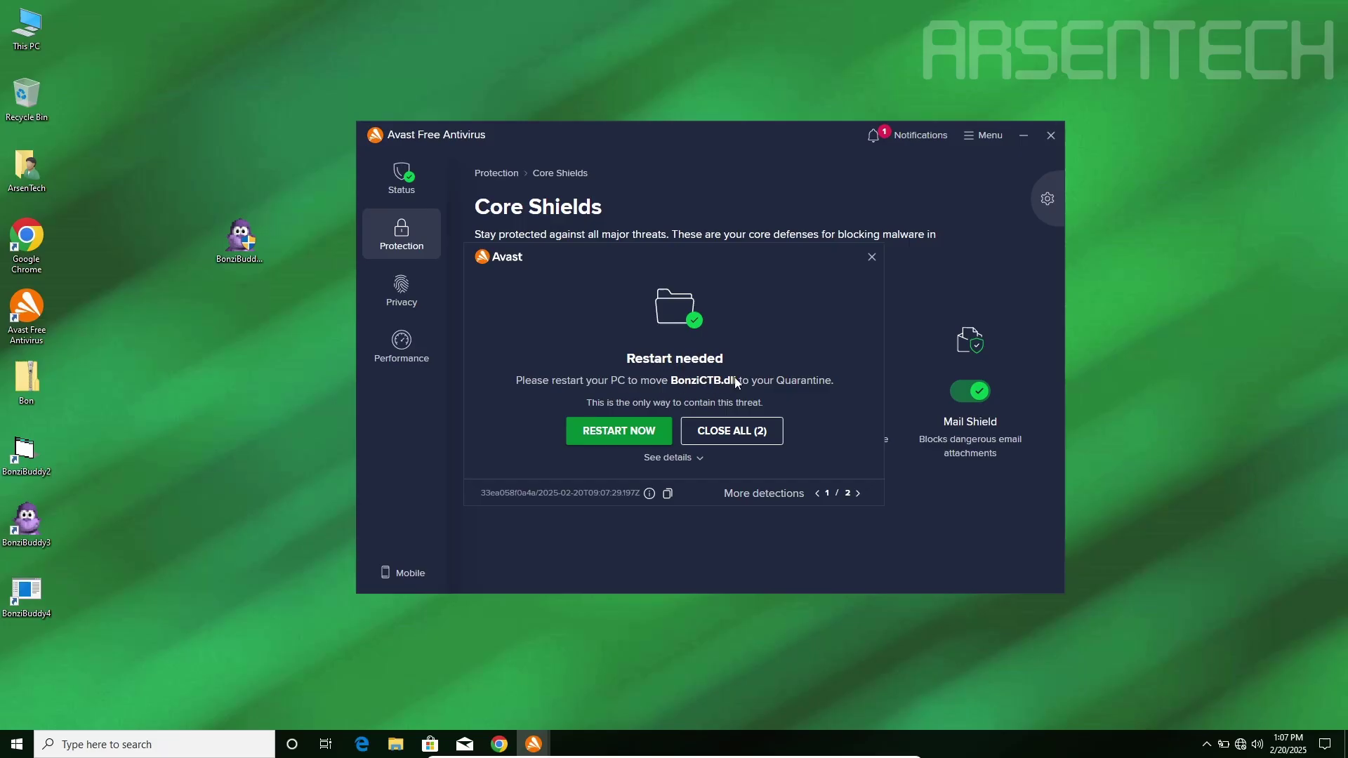
pyautogui.click(617, 433)
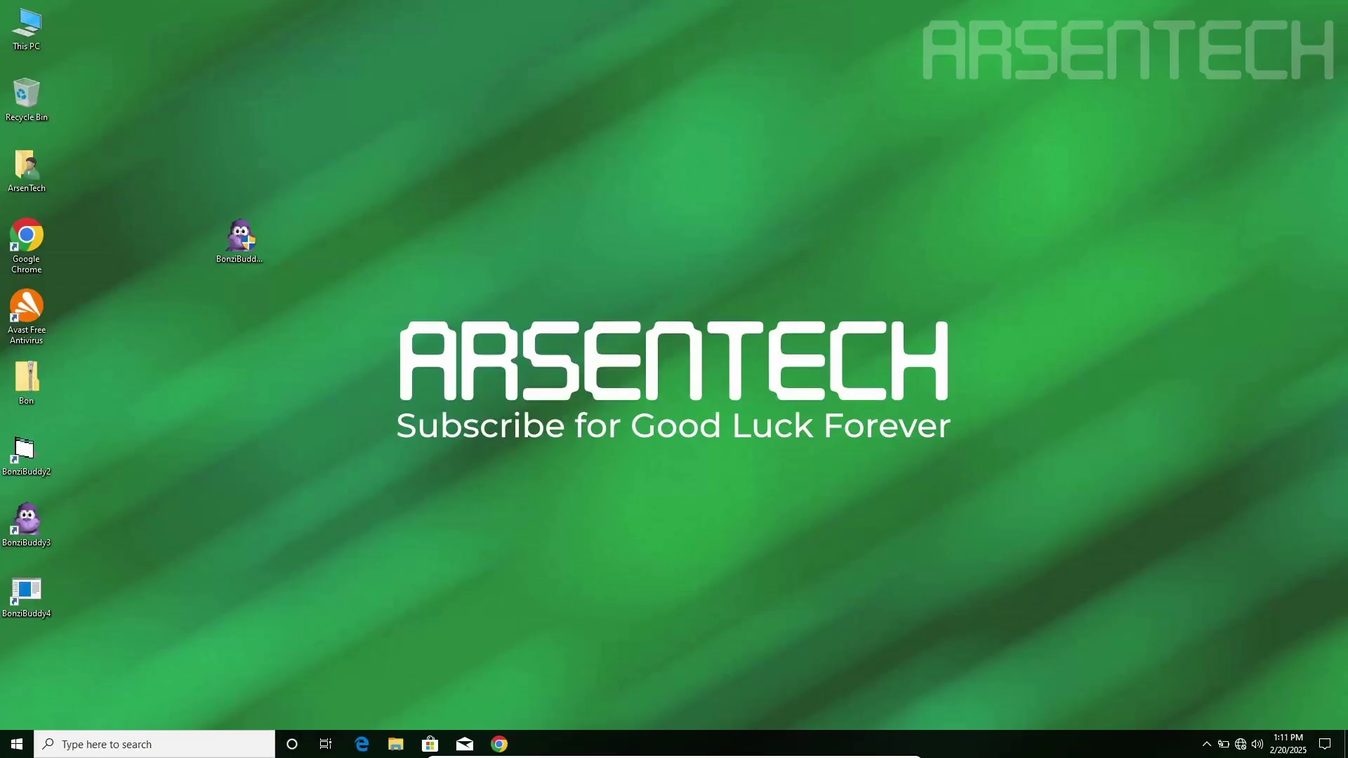
pyautogui.click(32, 525)
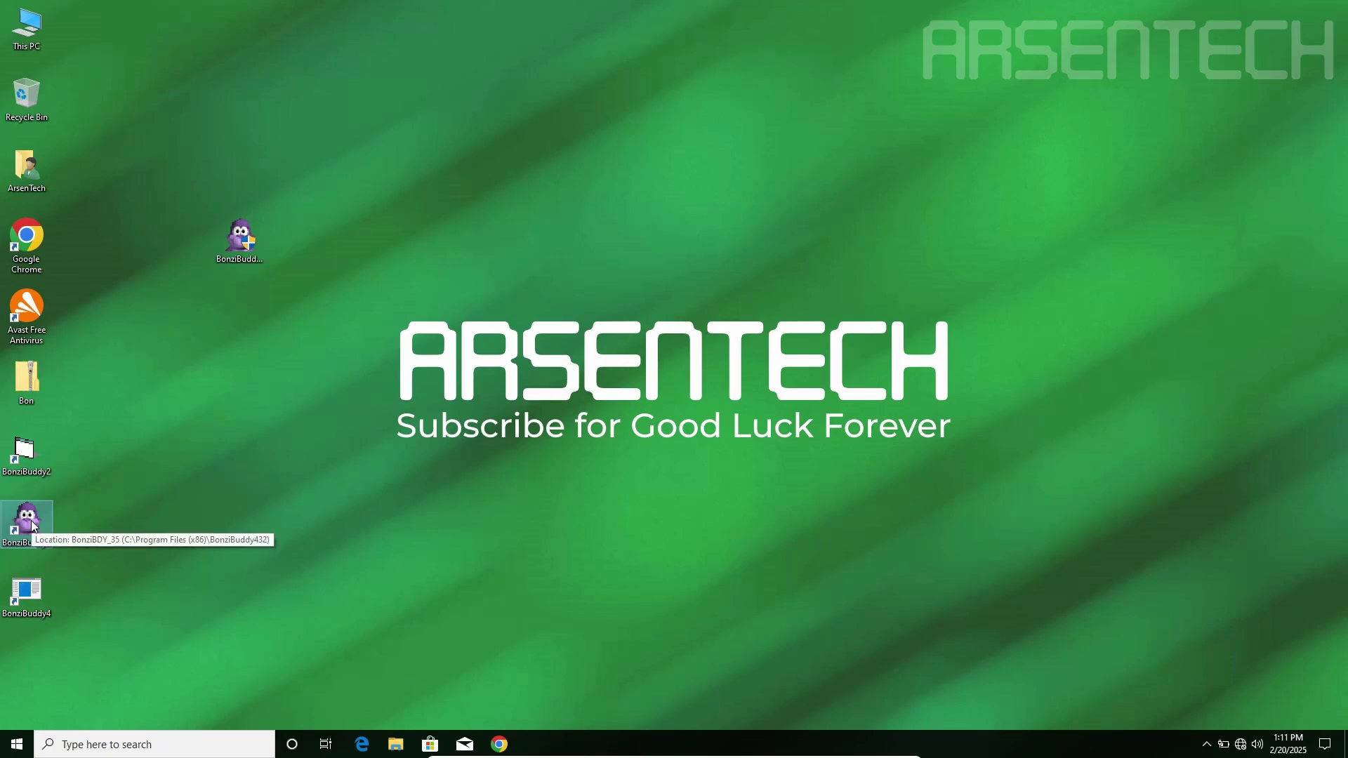
pyautogui.doubleClick(32, 525)
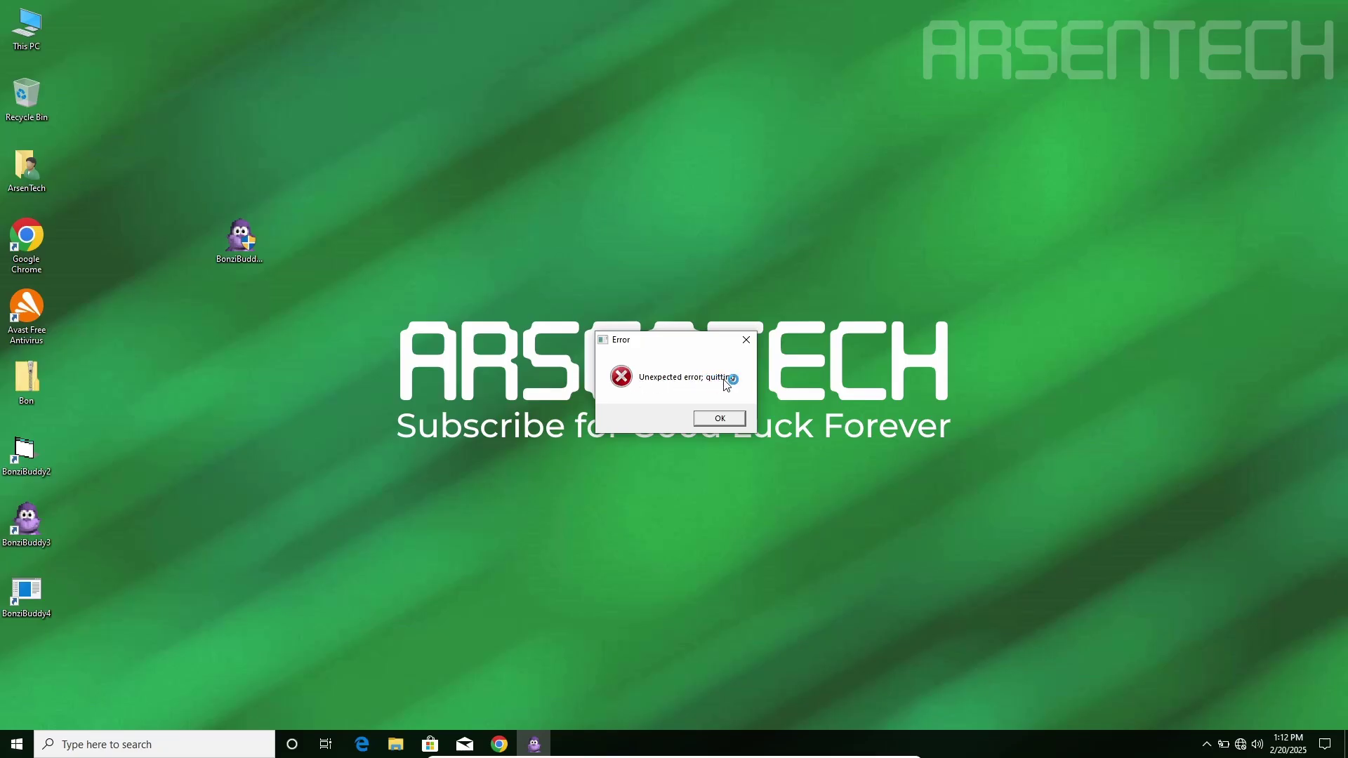
pyautogui.click(729, 417)
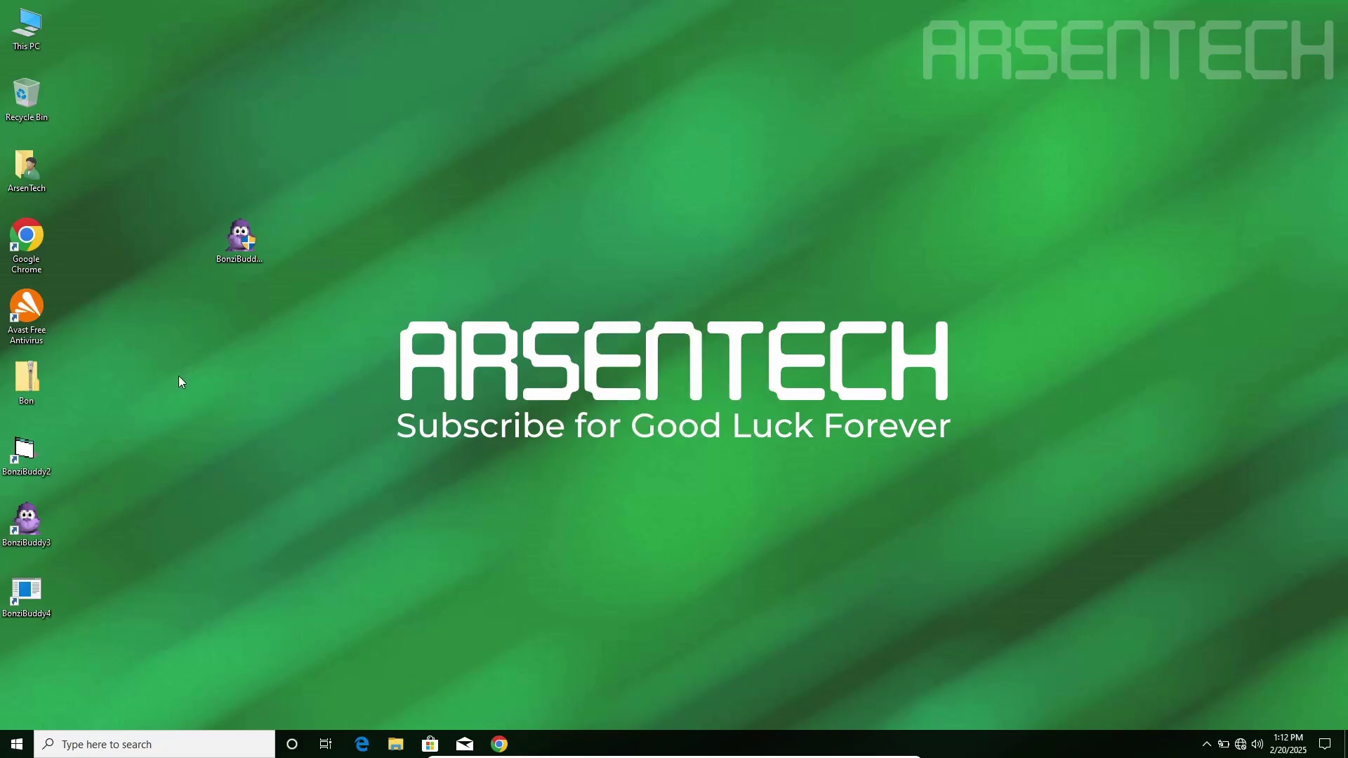
pyautogui.doubleClick(31, 525)
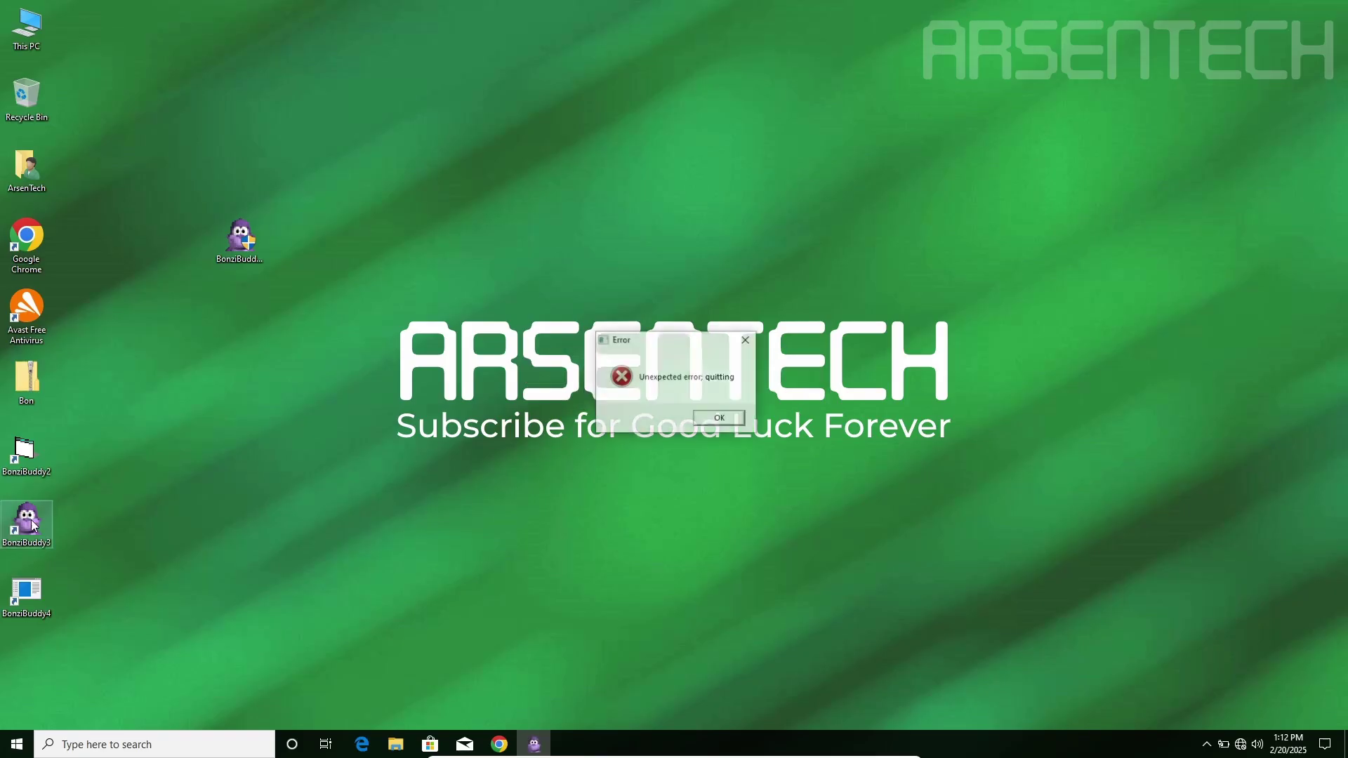
pyautogui.click(714, 418)
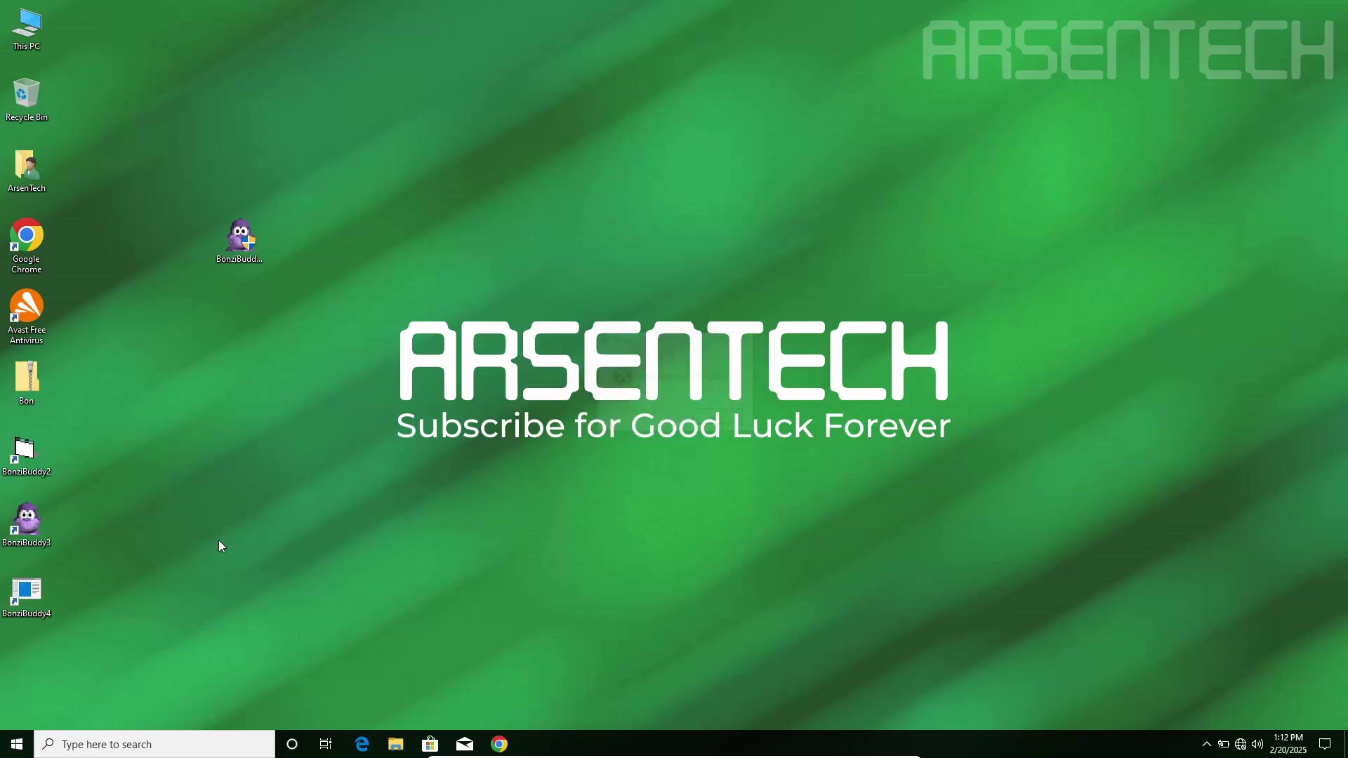
pyautogui.doubleClick(32, 439)
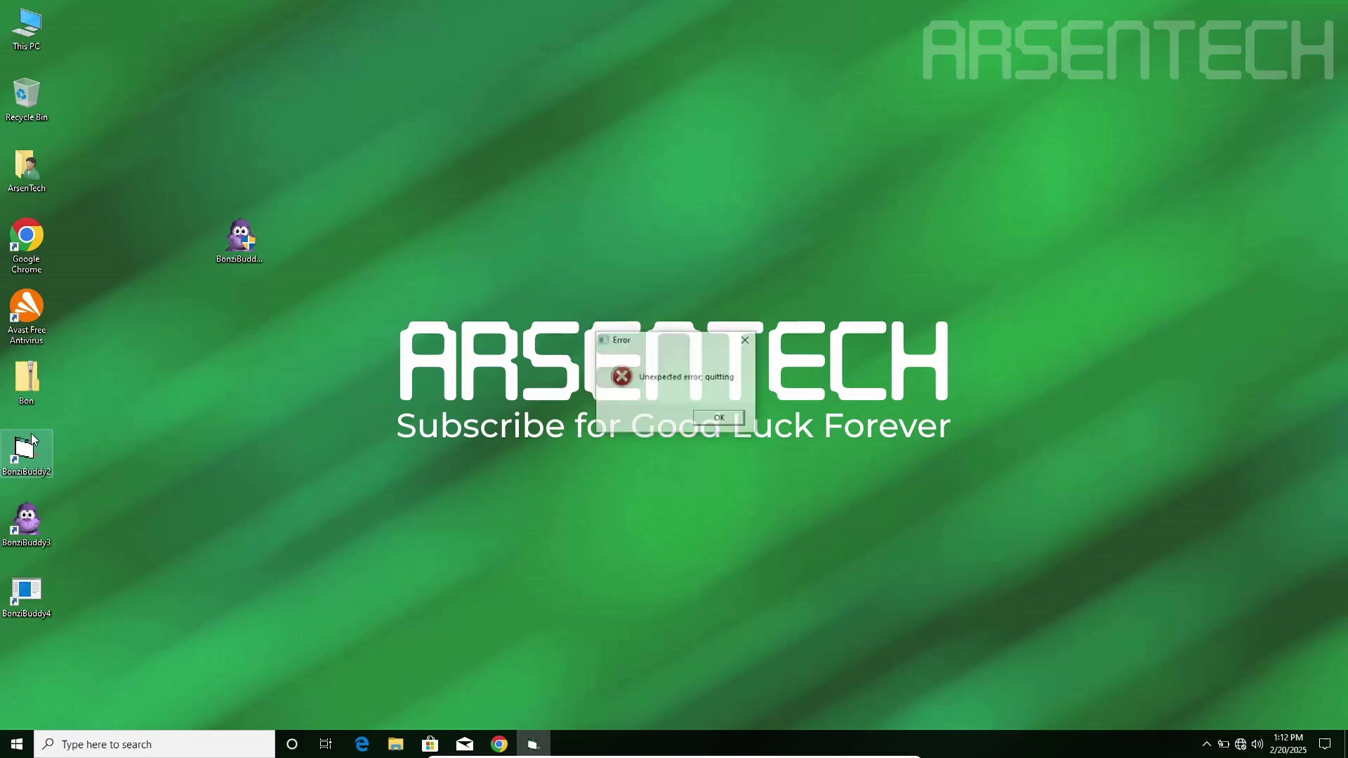
pyautogui.click(734, 421)
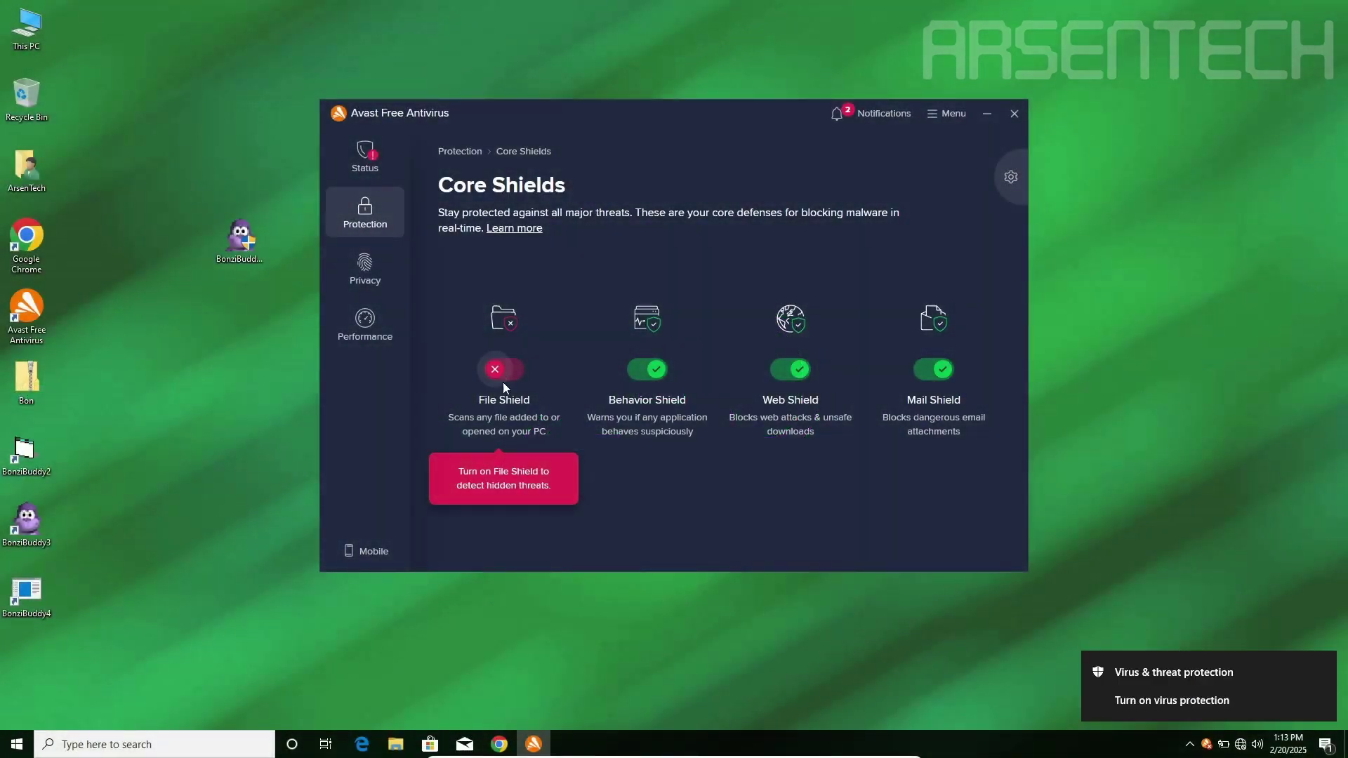
# Install BonziBuddy to completion, declining the visit to the product web site.
pyautogui.doubleClick(244, 245)
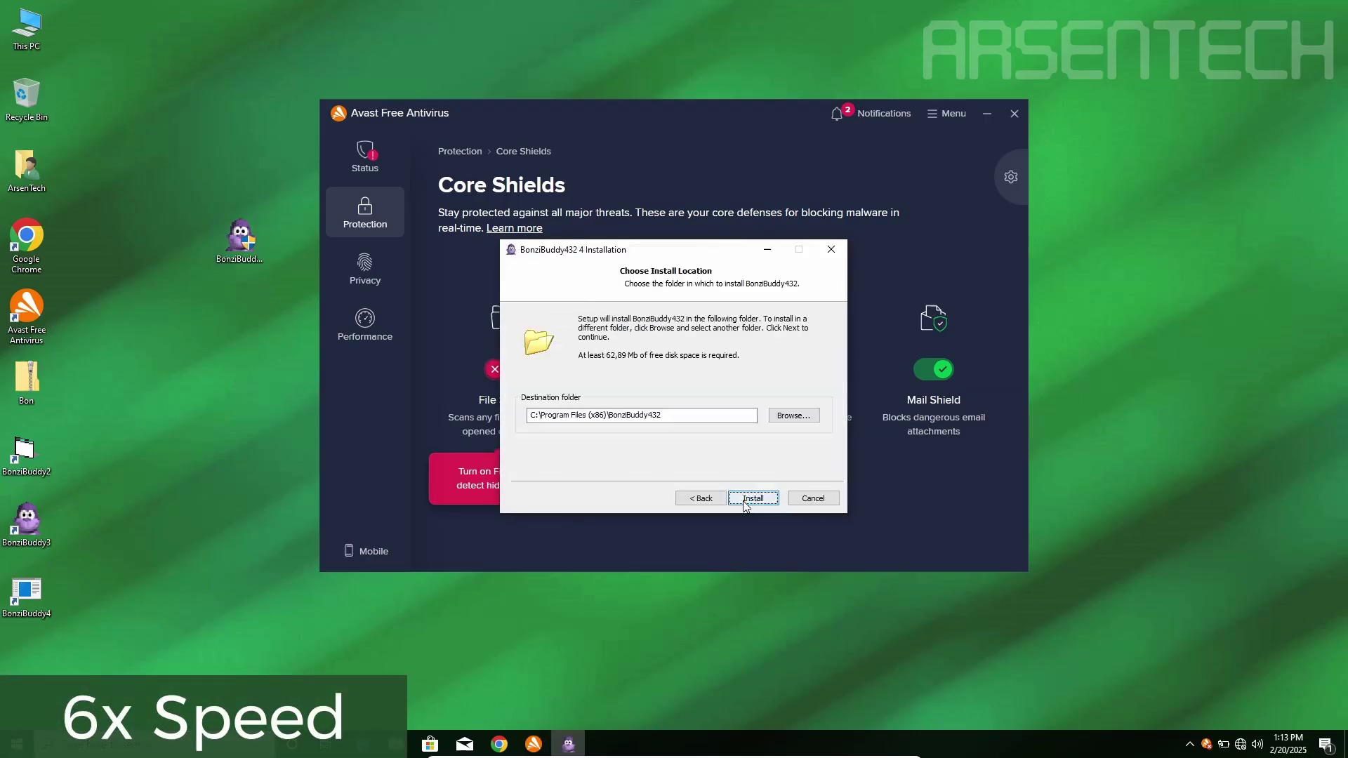
pyautogui.click(748, 498)
pyautogui.click(627, 374)
pyautogui.click(753, 498)
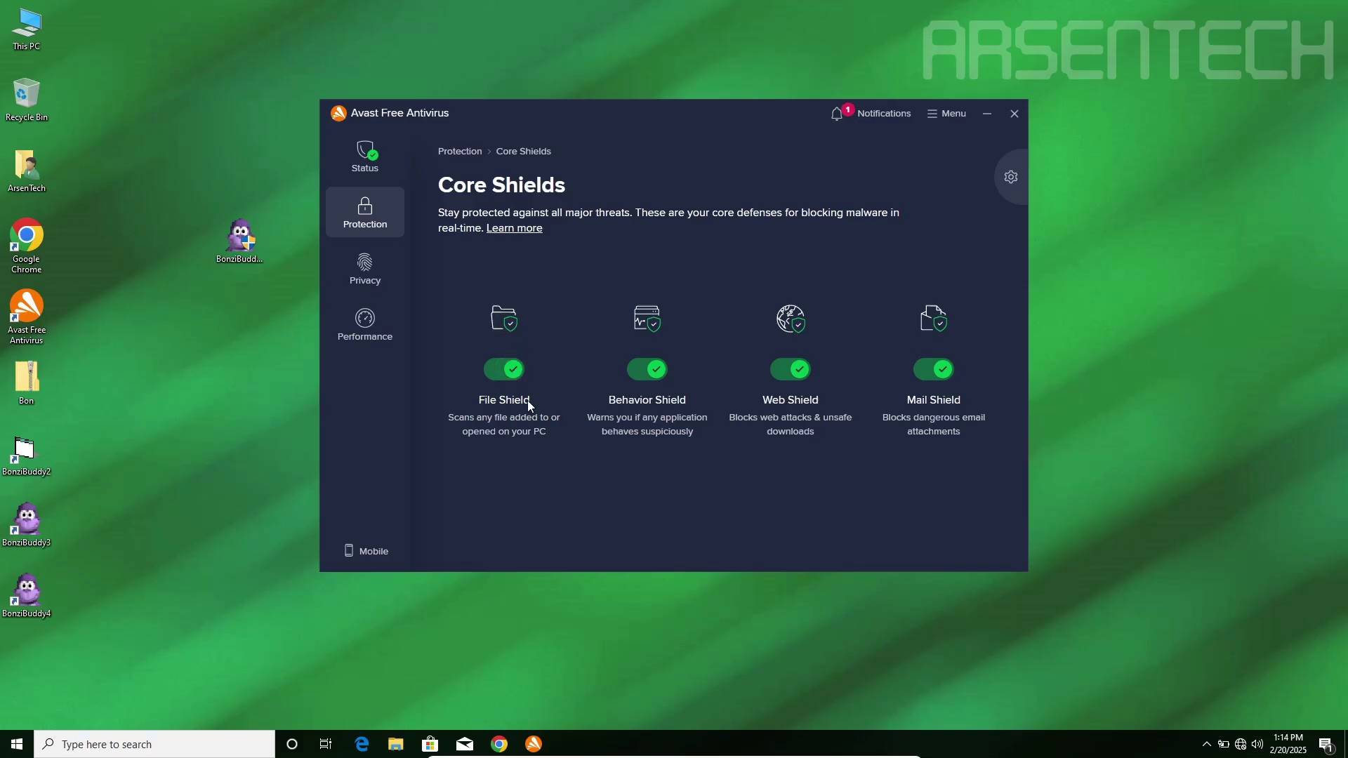
# Launch BonziBuddy3 and BonziBuddy4 so Avast quarantines BonziBDY_4.EXE, dismissing both error messages.
pyautogui.doubleClick(30, 518)
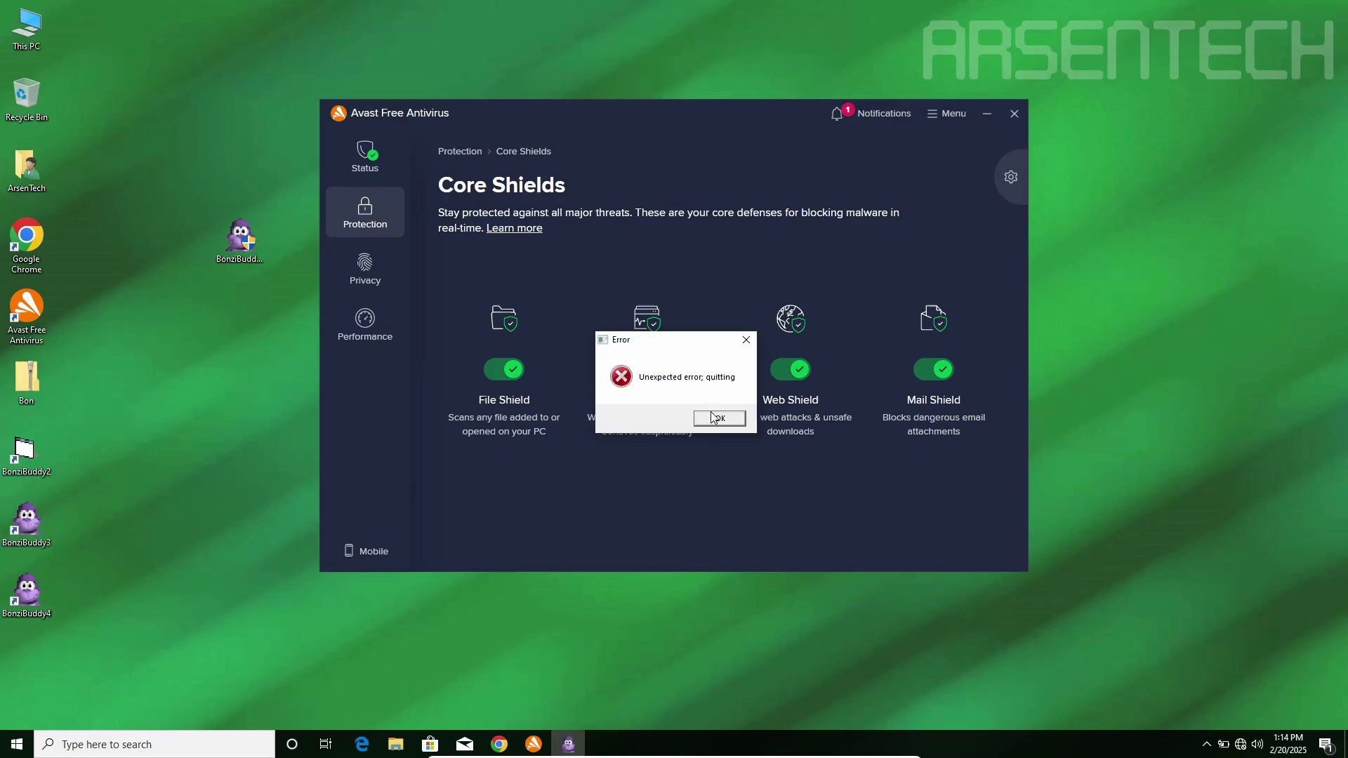
pyautogui.click(709, 418)
pyautogui.doubleClick(24, 603)
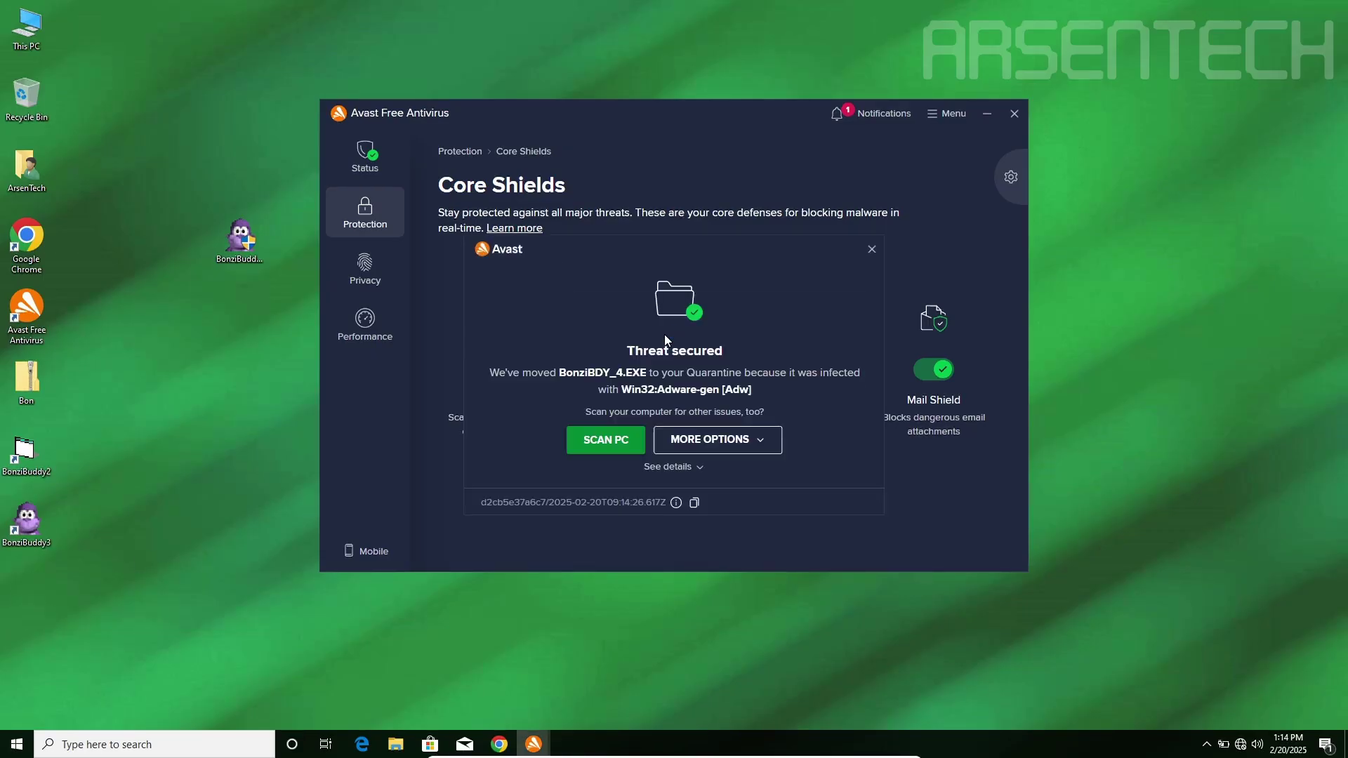
pyautogui.moveTo(652, 247); pyautogui.dragTo(841, 225)
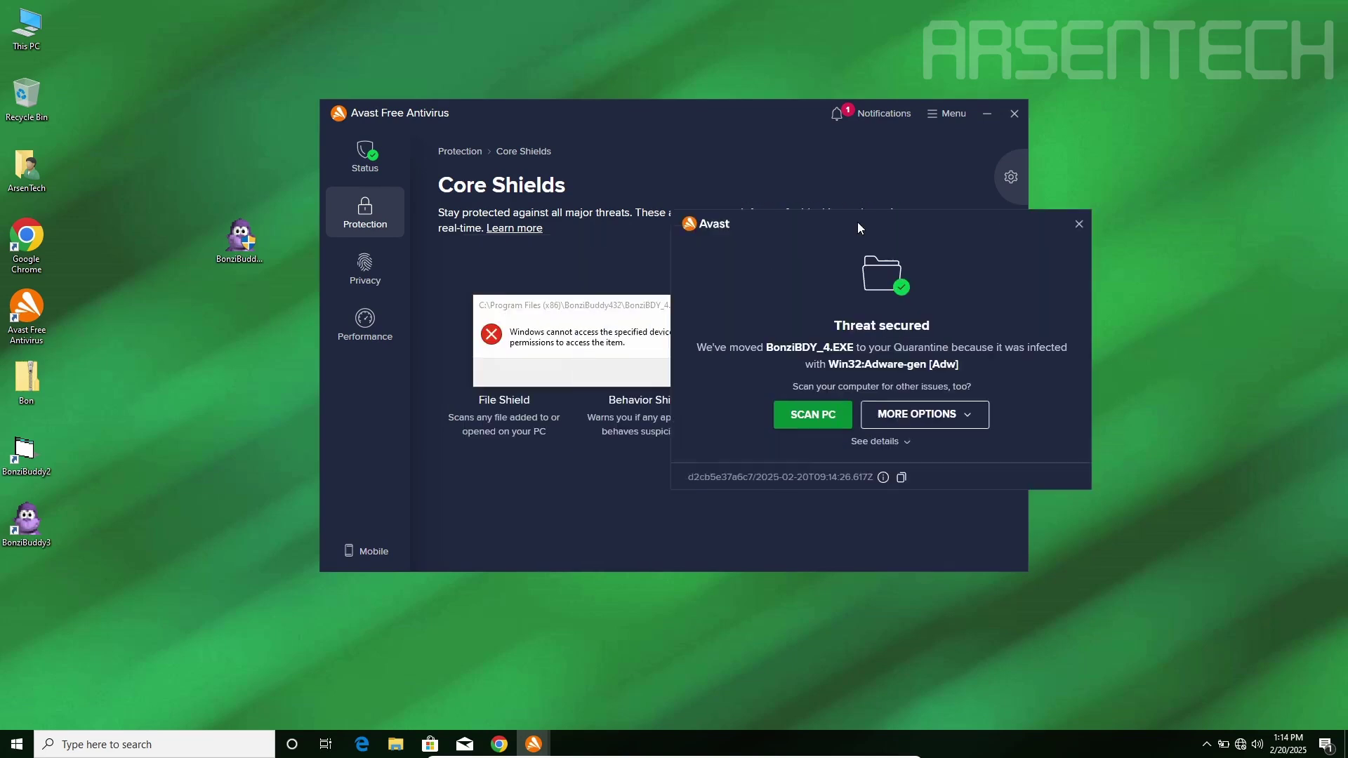
pyautogui.moveTo(579, 314); pyautogui.dragTo(370, 319)
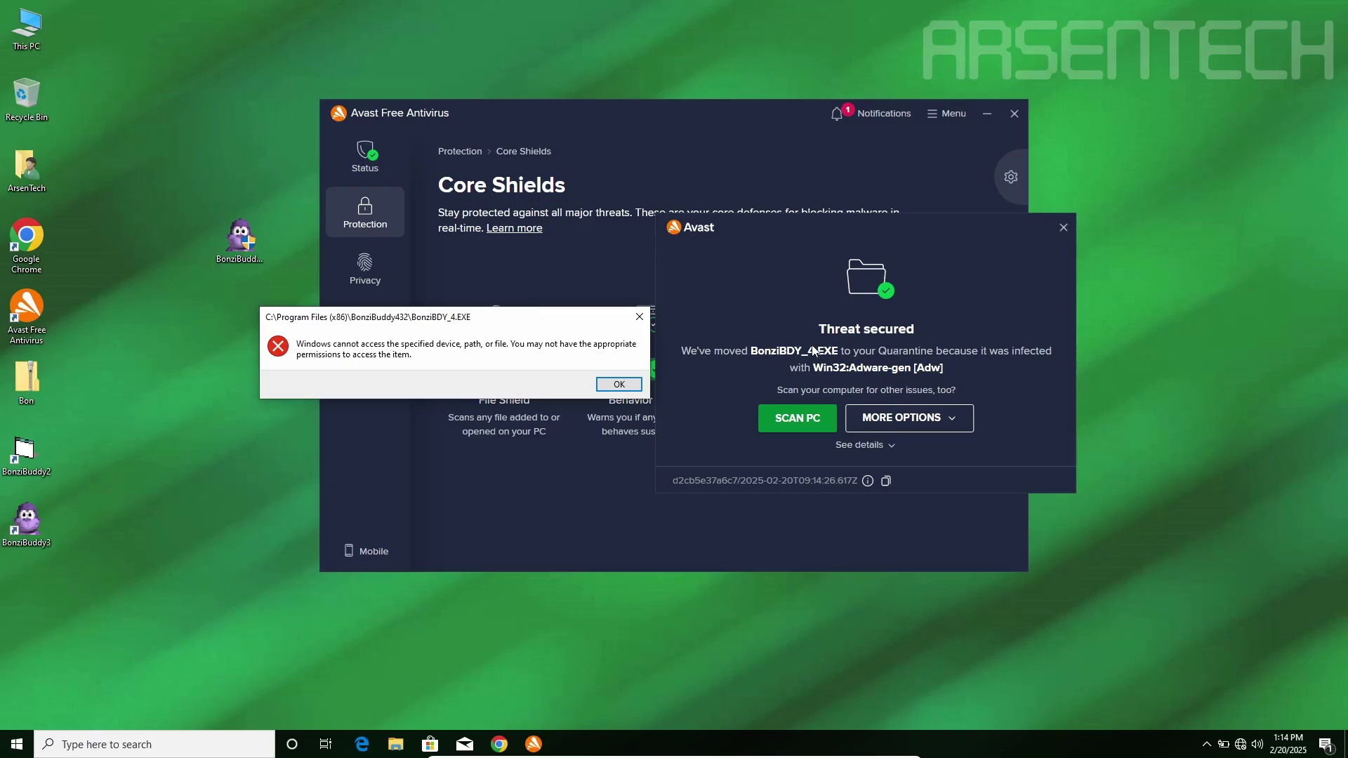
pyautogui.click(619, 384)
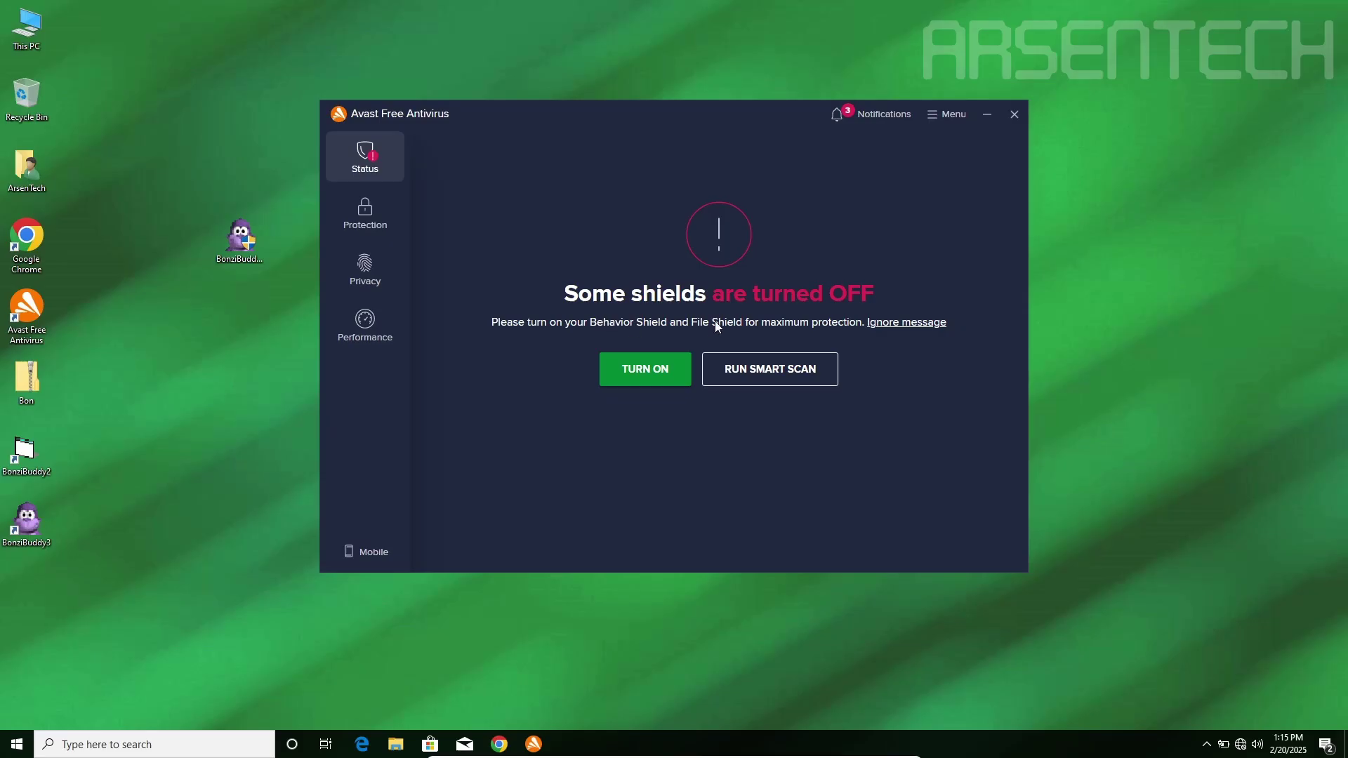
# Reinstall BonziBuddy432 through Install and Finish, restoring the BonziBuddy4 desktop shortcut.
pyautogui.doubleClick(239, 241)
pyautogui.click(751, 498)
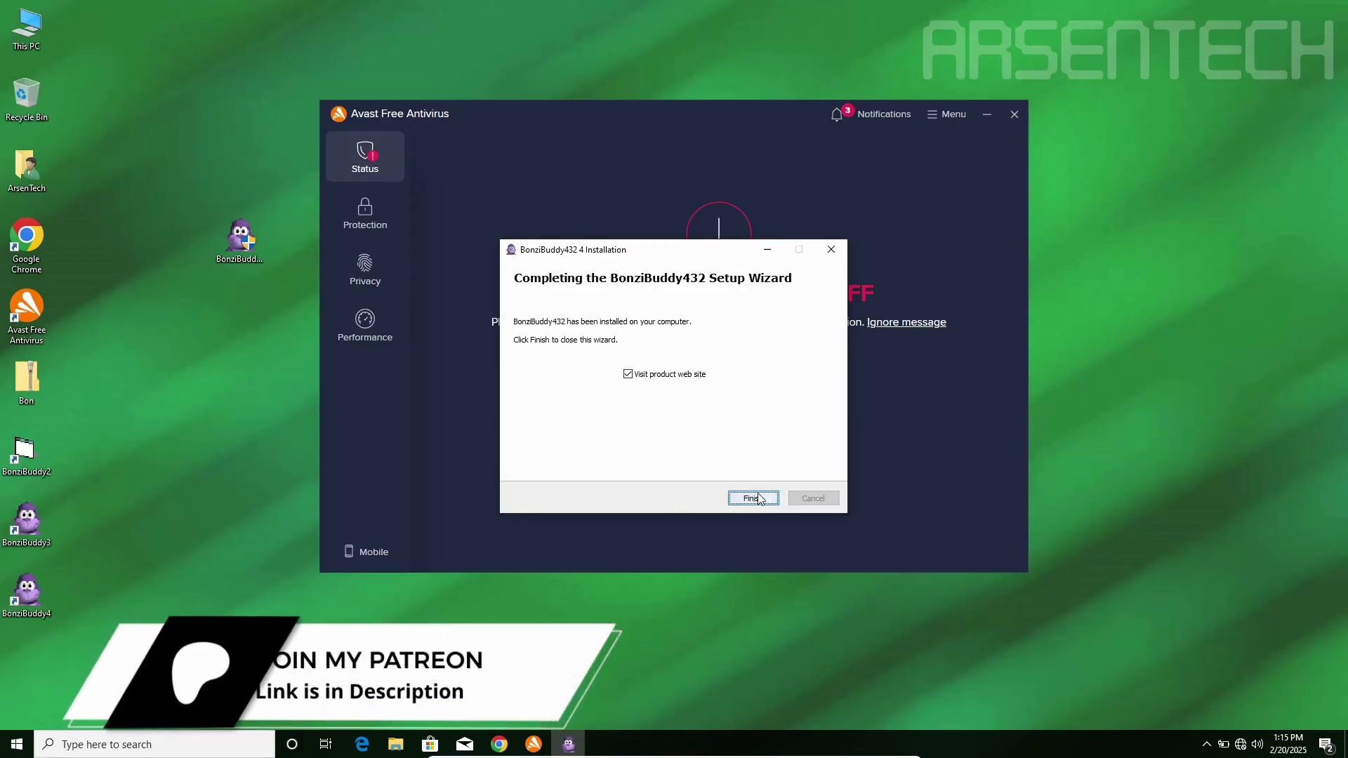
pyautogui.click(751, 498)
pyautogui.click(638, 370)
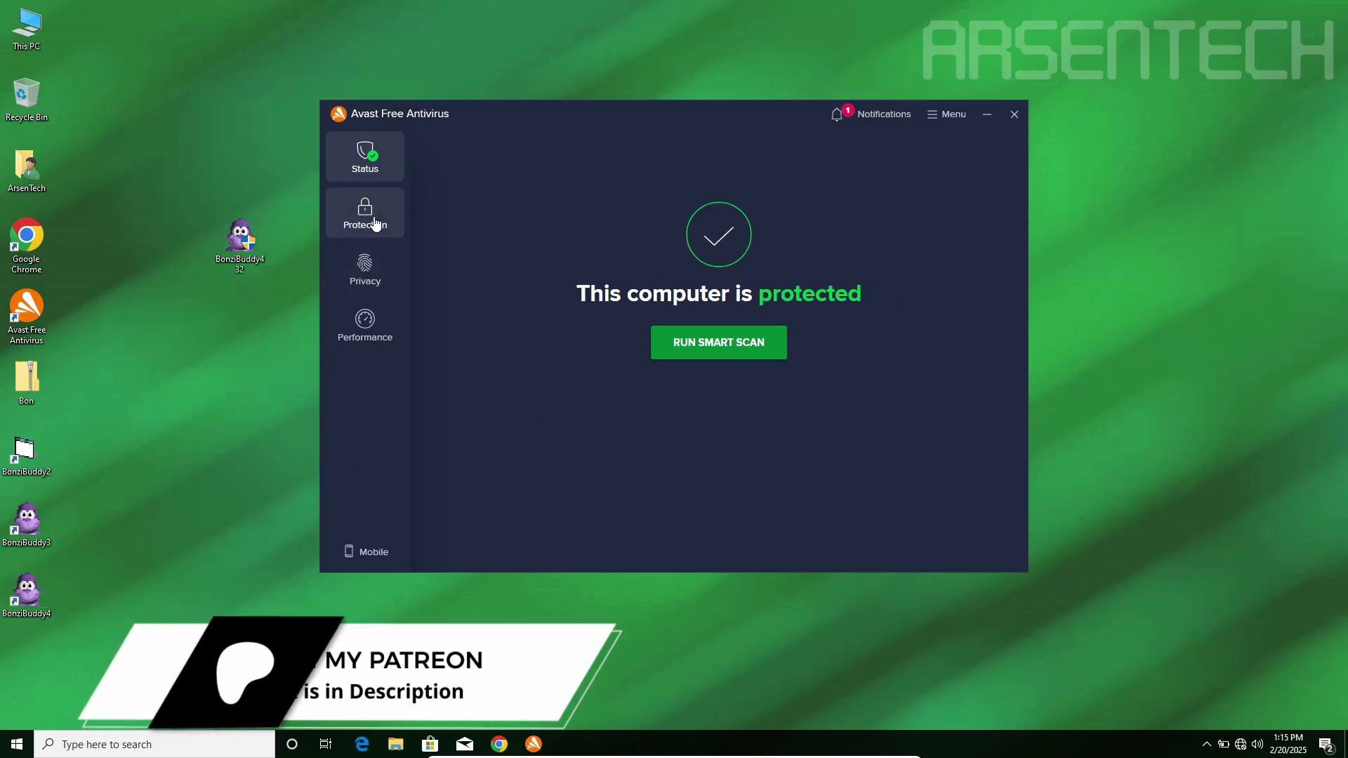
# Launch BonziBuddy4 again, dismiss the access error, and move Avast's Threat secured notice aside.
pyautogui.doubleClick(36, 591)
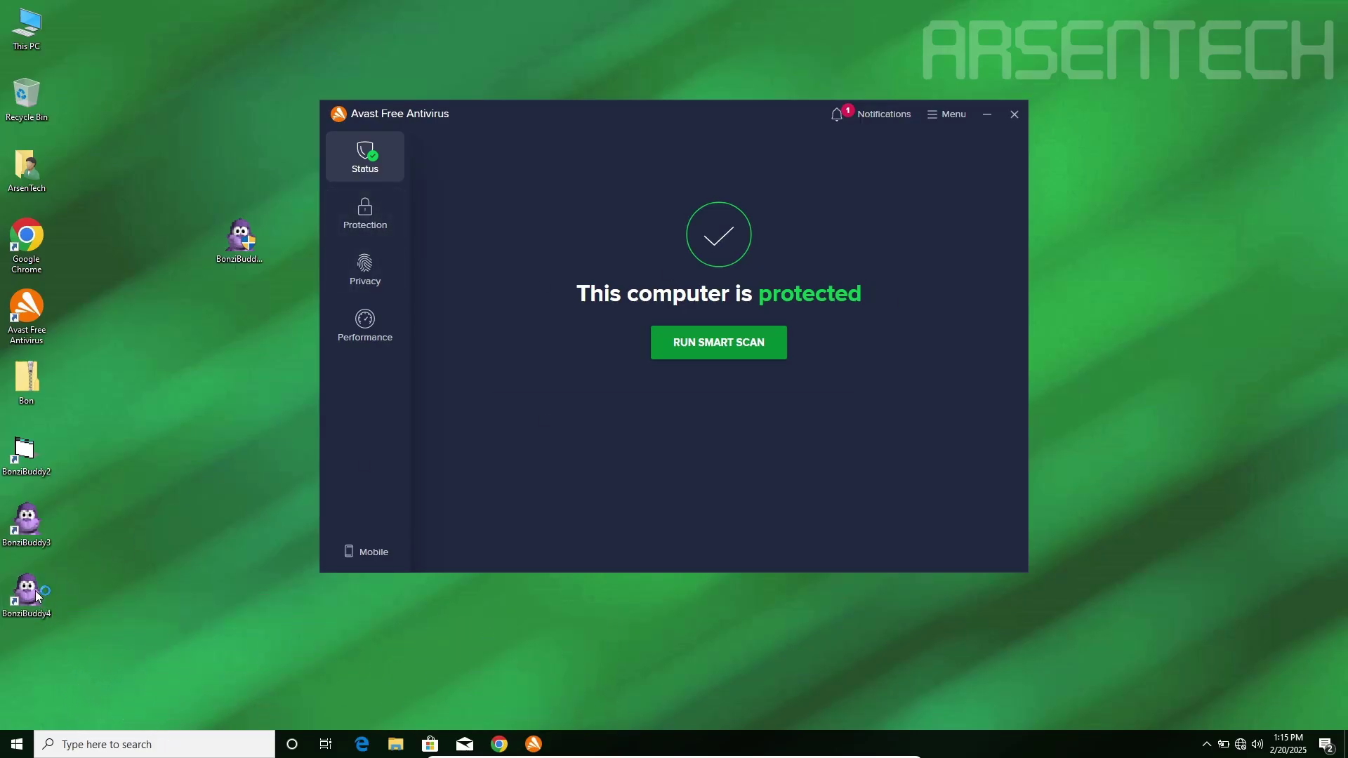
pyautogui.click(832, 372)
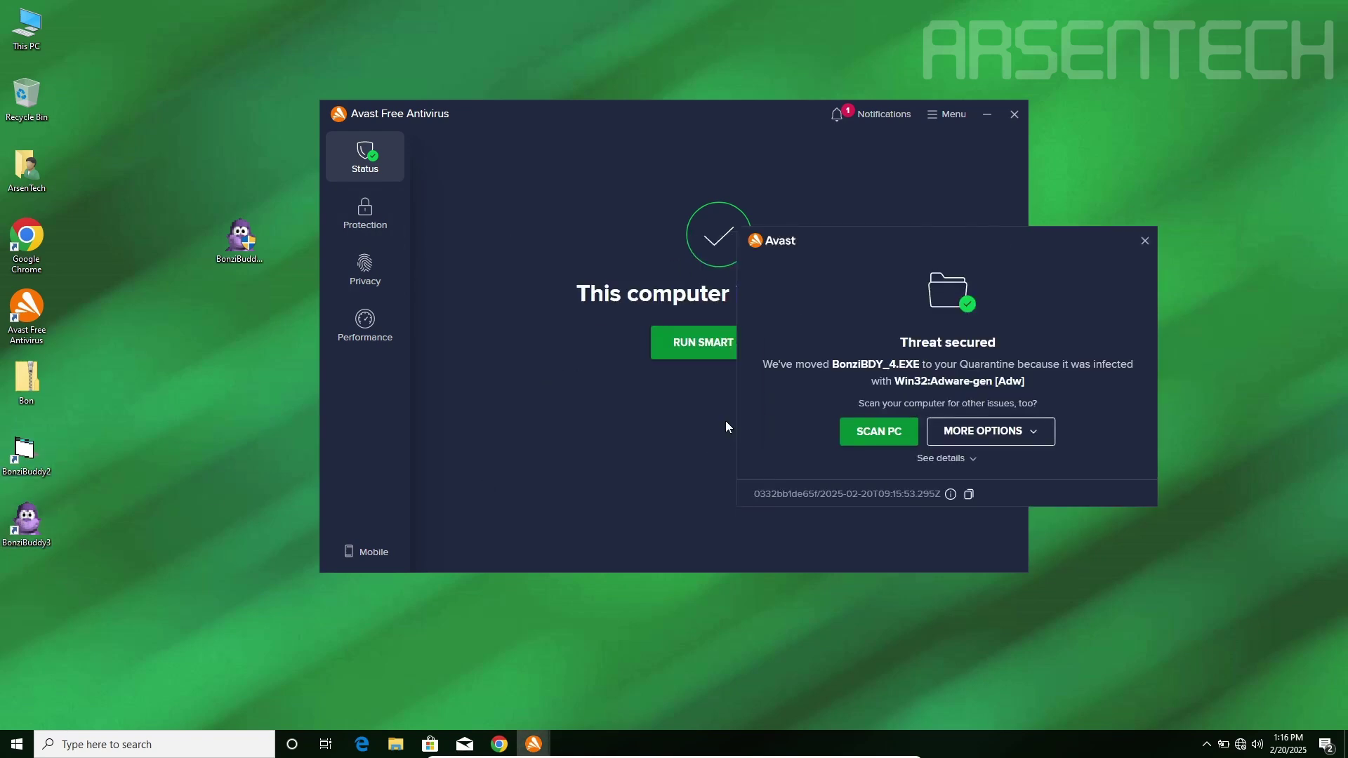
pyautogui.moveTo(975, 241); pyautogui.dragTo(797, 208)
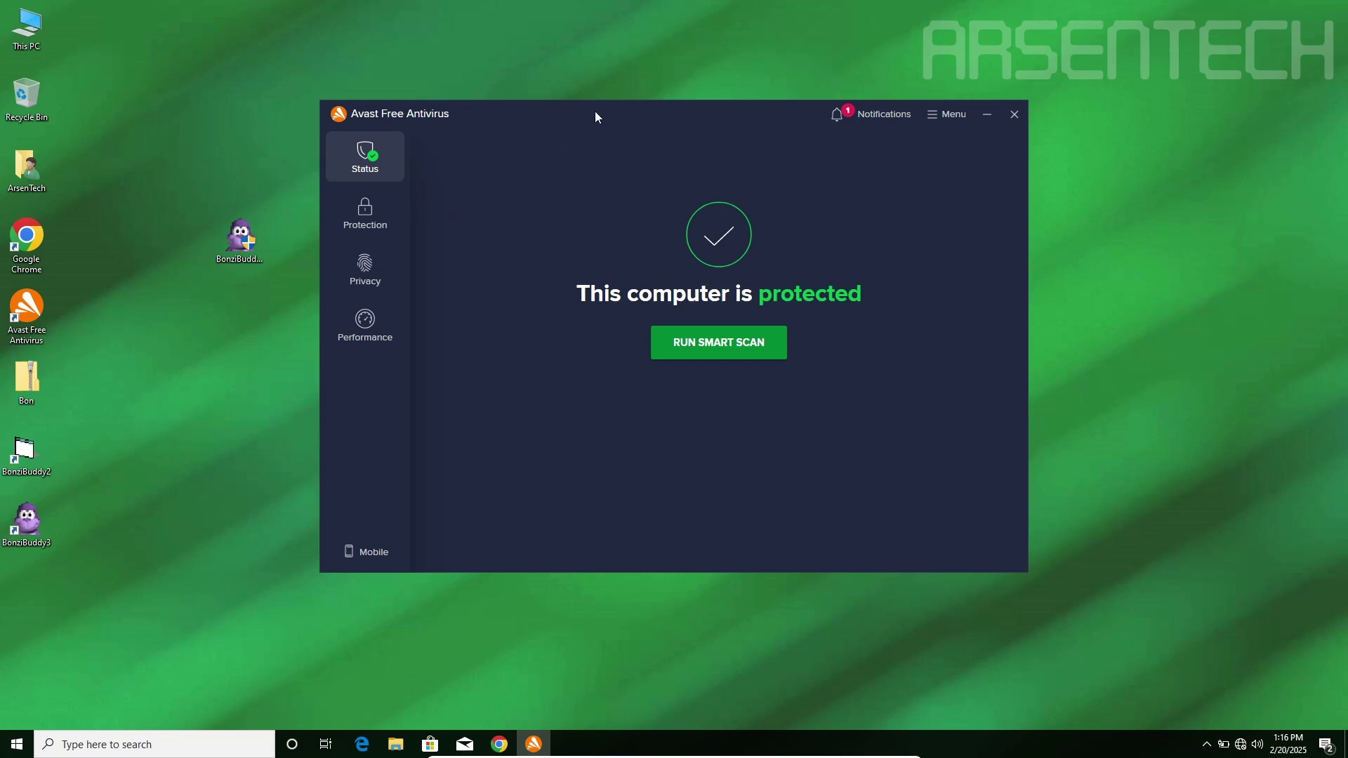
pyautogui.moveTo(596, 118); pyautogui.dragTo(592, 112)
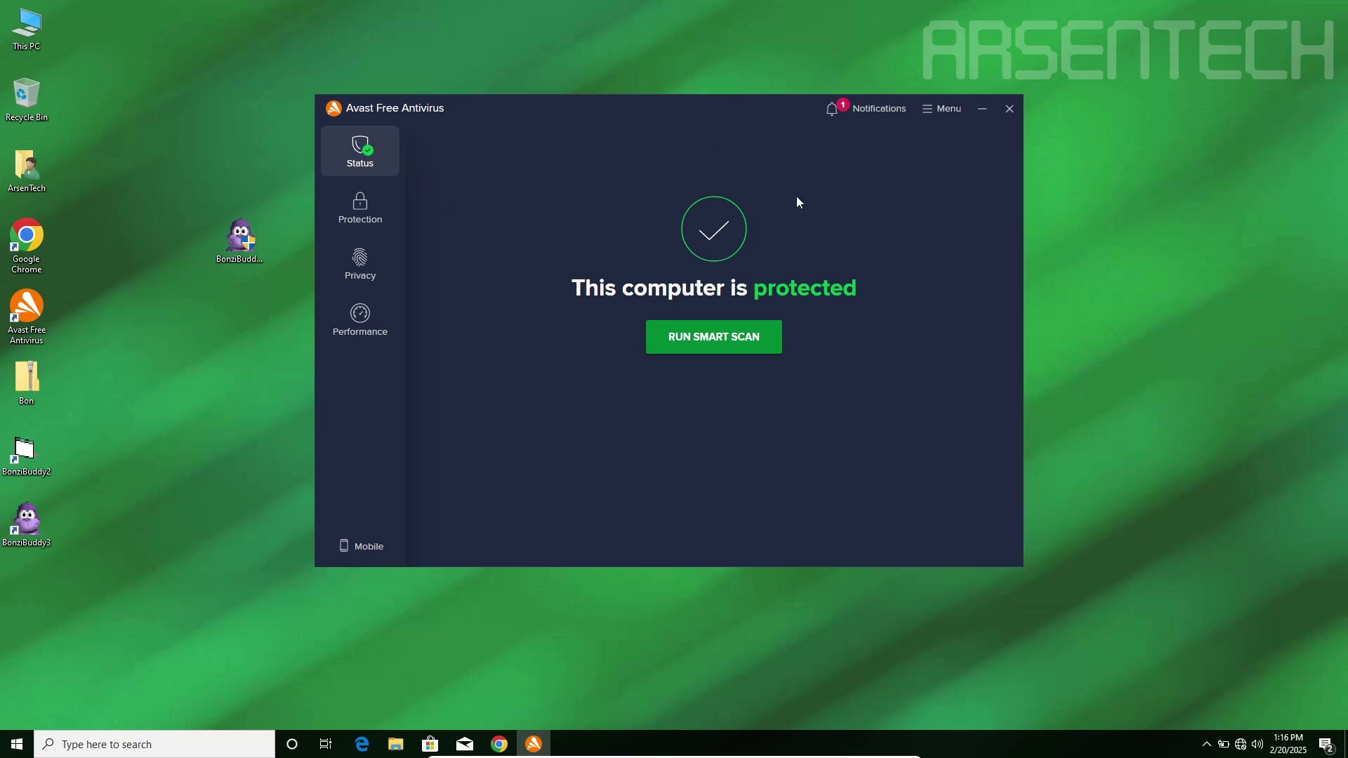